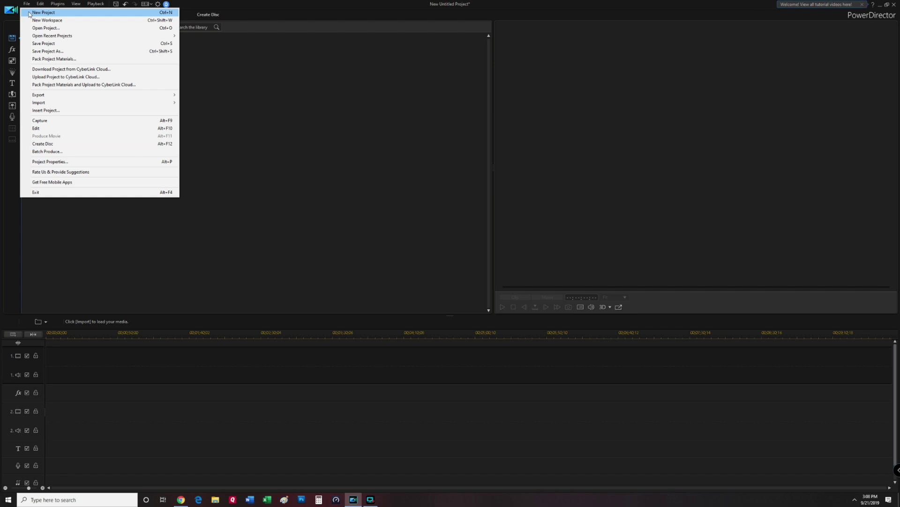
Step: Start a new project and discard the old project's unsaved changes
click(29, 14)
click(470, 266)
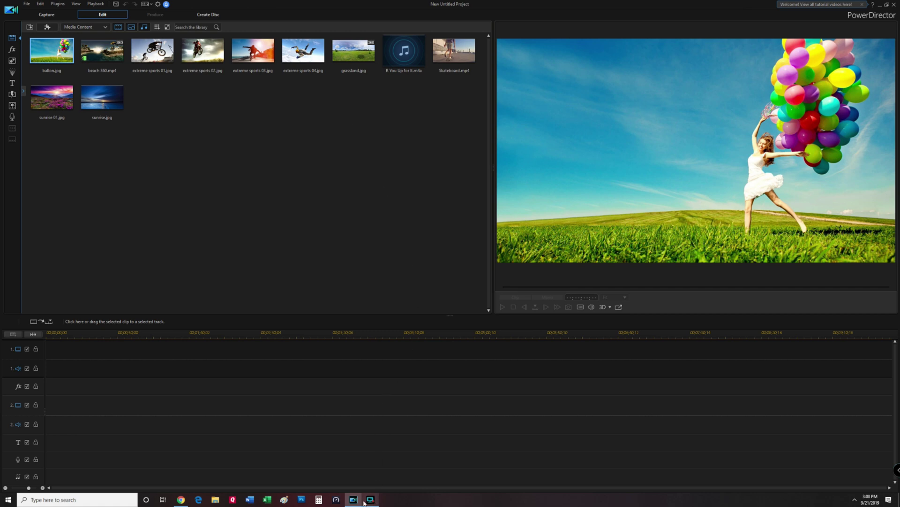
mouse_move(372, 504)
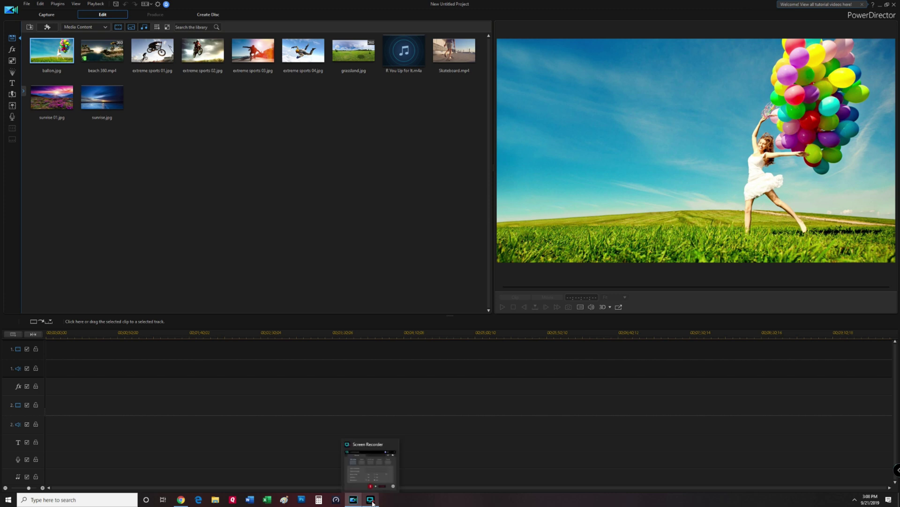
click(370, 500)
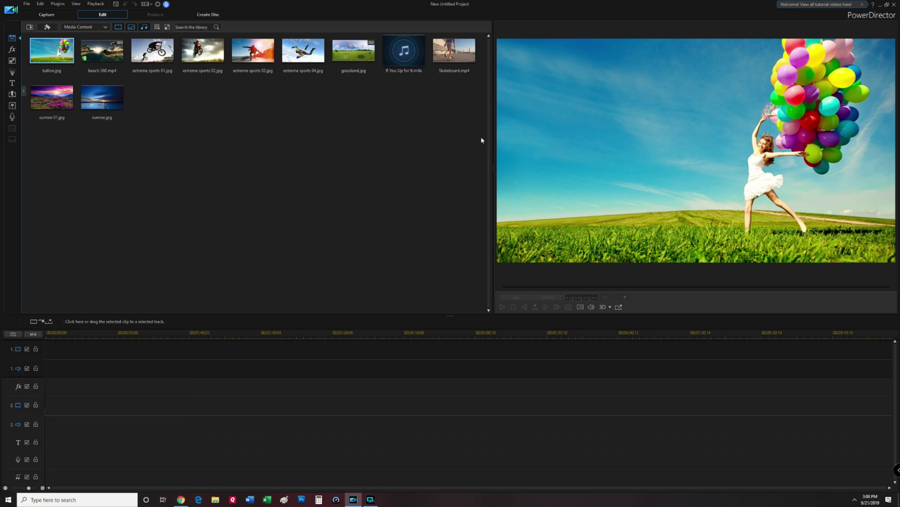
Step: Select all the sample media in the library and delete it
drag(482, 140, 55, 51)
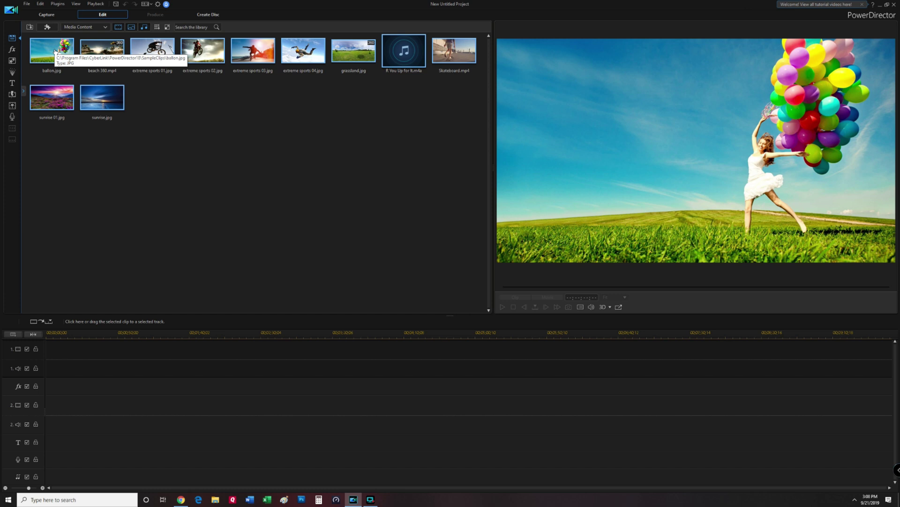
key(Delete)
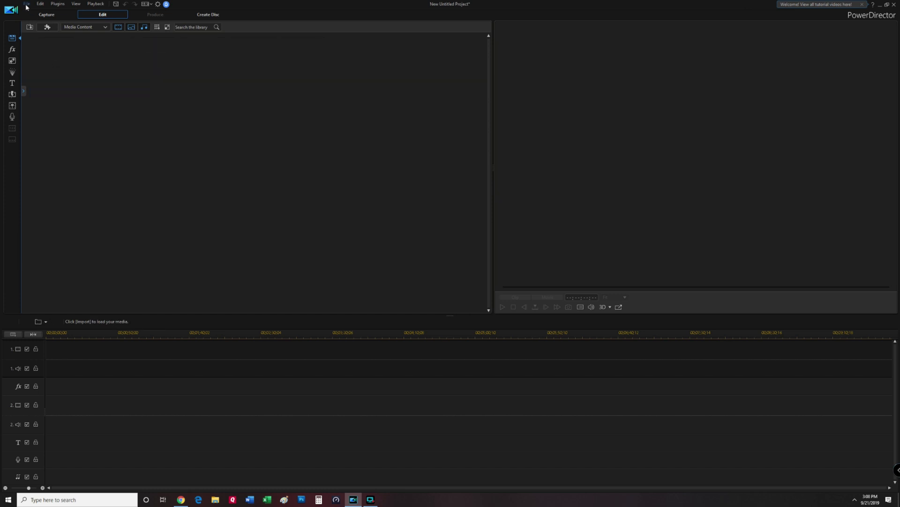
click(27, 7)
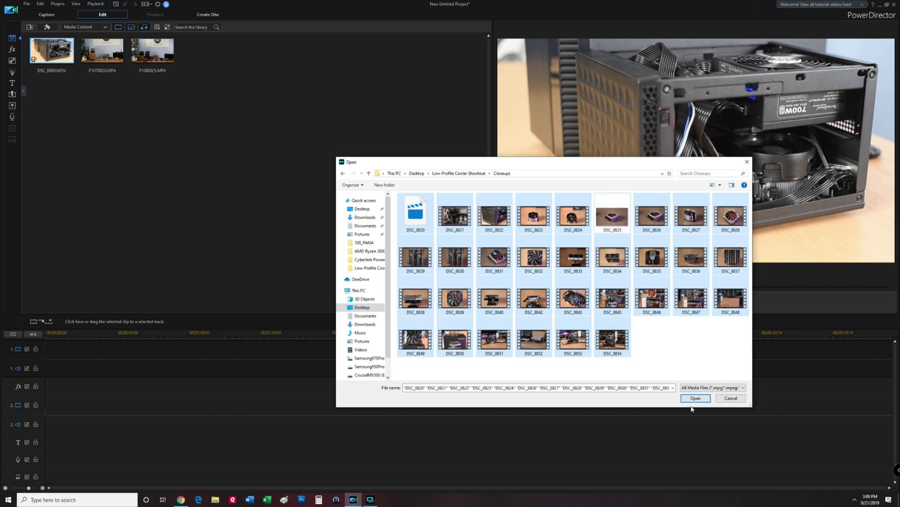
Step: Import the Closeups clips DSC_8820–DSC_8854 and show the Video Effects room
click(696, 398)
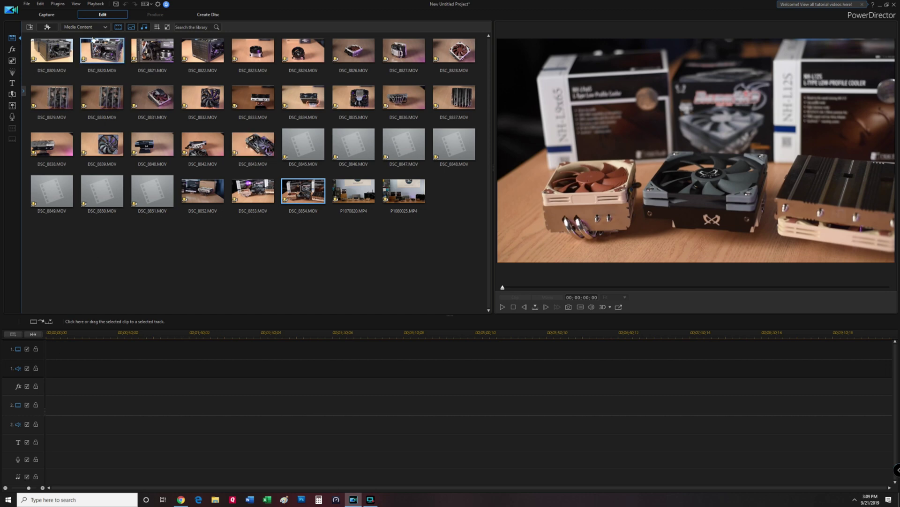
click(13, 49)
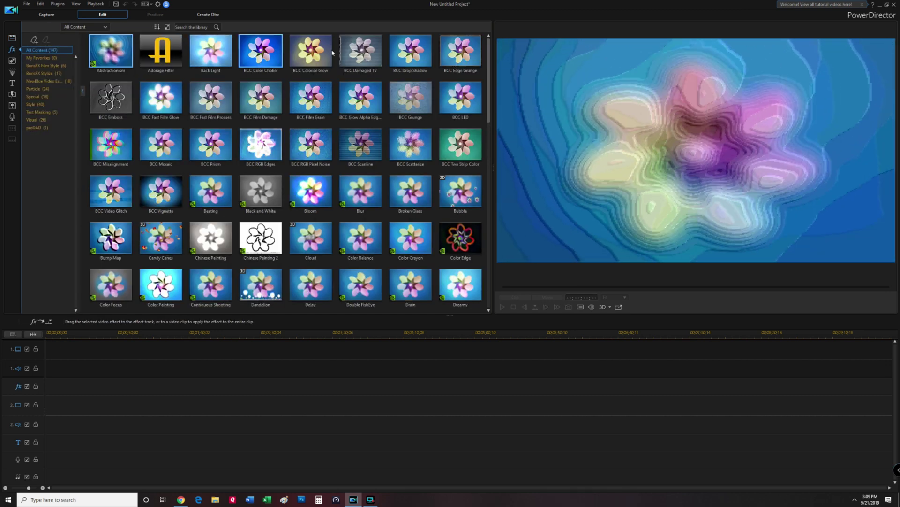
Step: Preview the Adorage Filter effect, scroll the effects list, then show the PiP Objects room
click(160, 55)
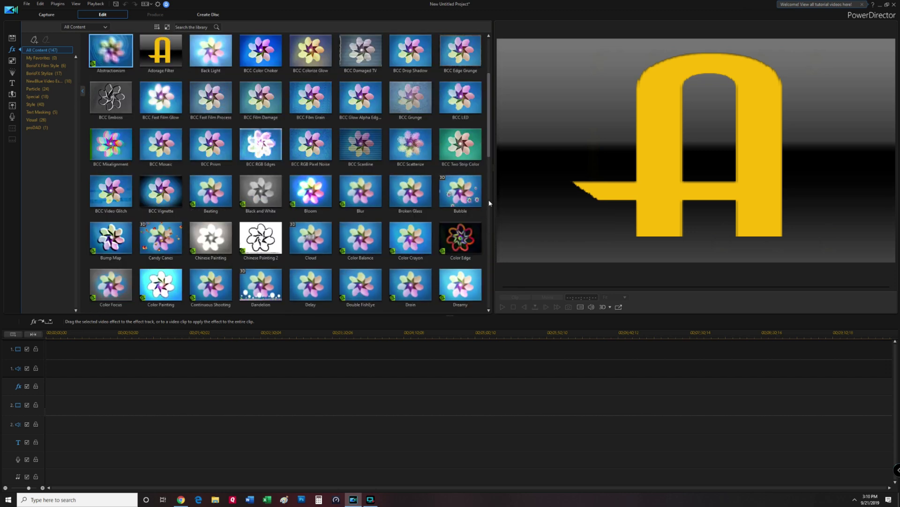
drag(489, 145, 489, 226)
drag(497, 283, 479, 42)
click(11, 62)
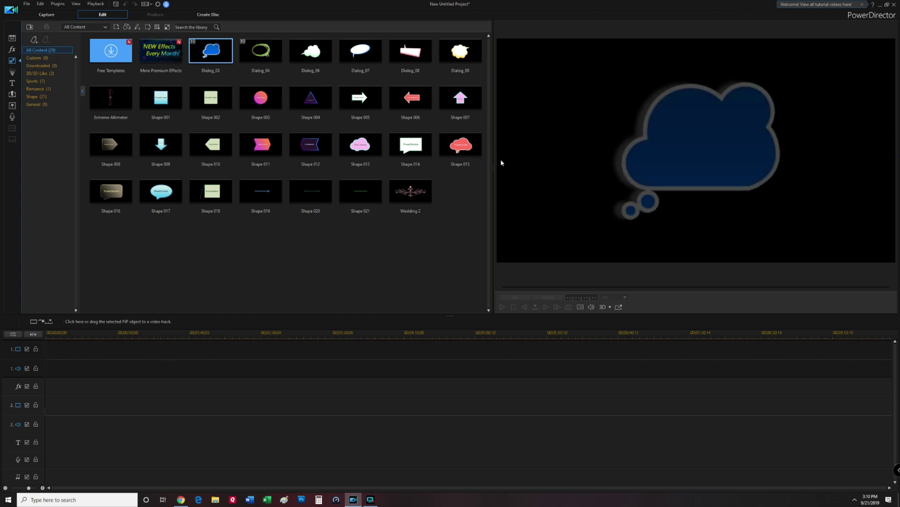
Step: Preview PiP Shape 005, Shape 001 and Shape 018, then the Maple particle effect
click(352, 107)
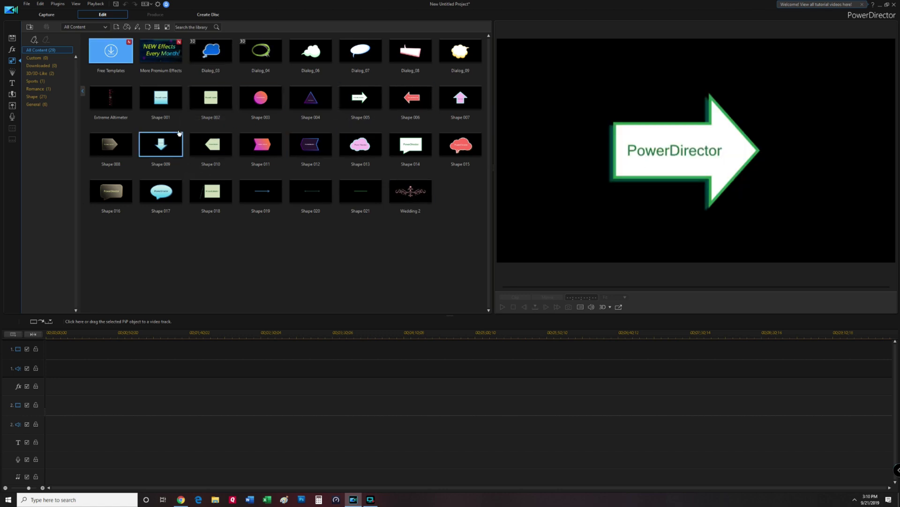
click(157, 110)
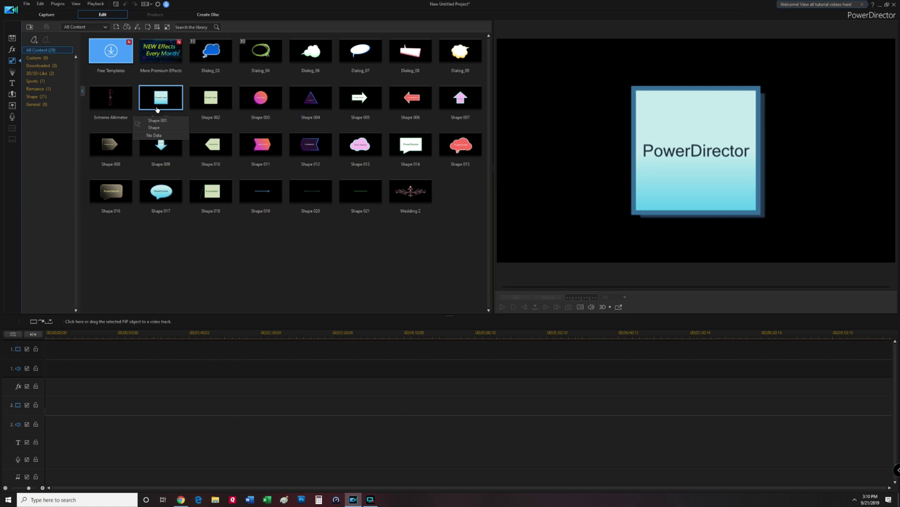
click(214, 198)
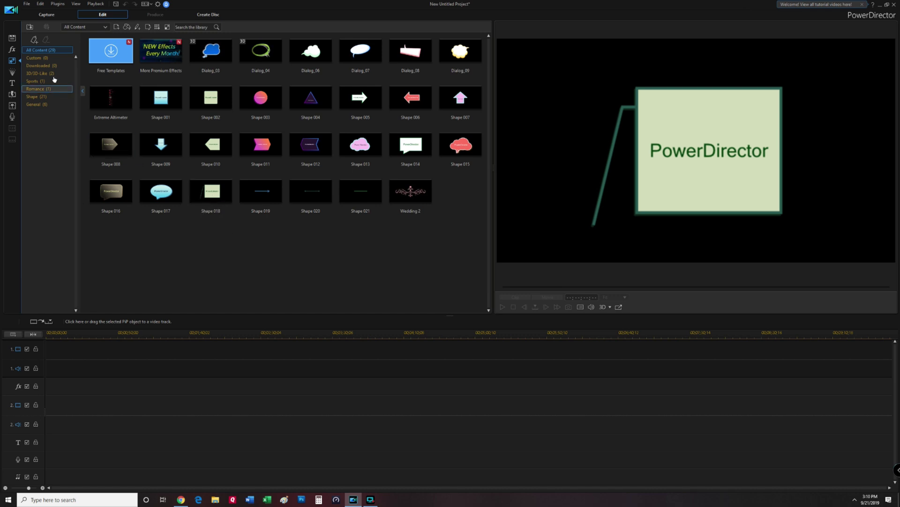
click(12, 72)
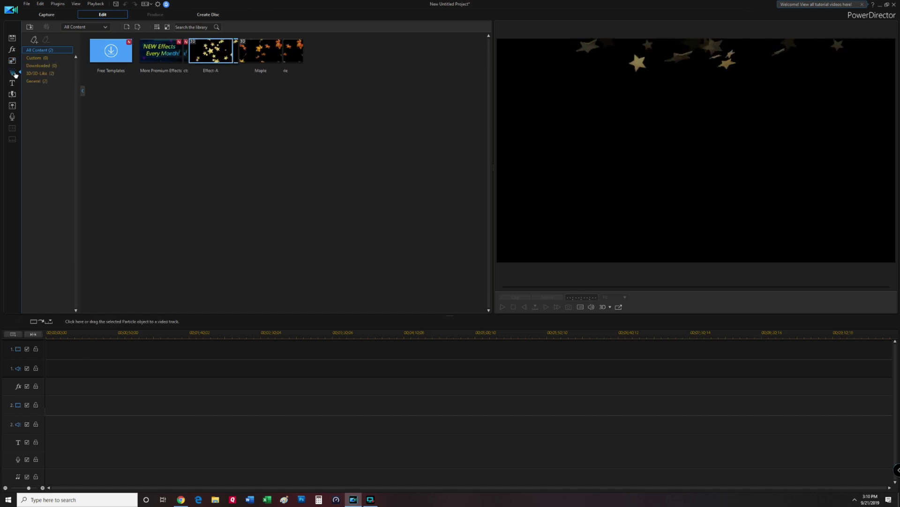
click(260, 58)
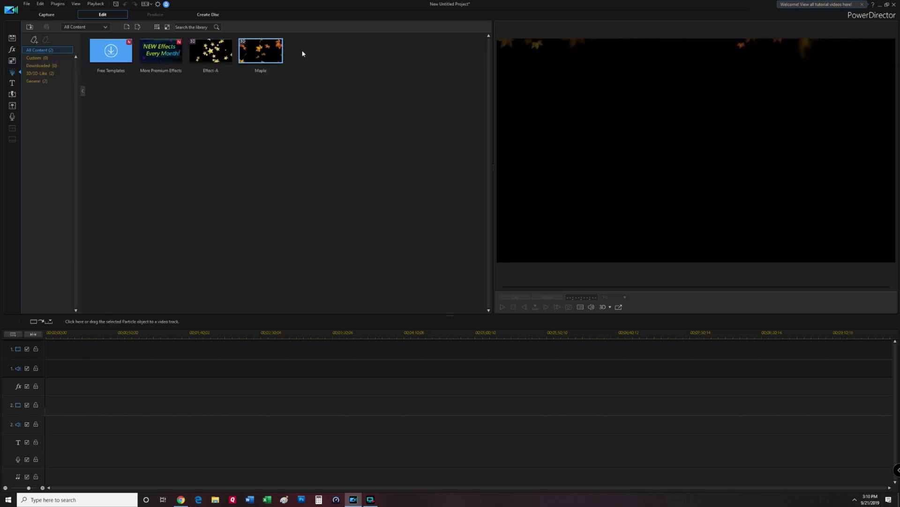
click(12, 83)
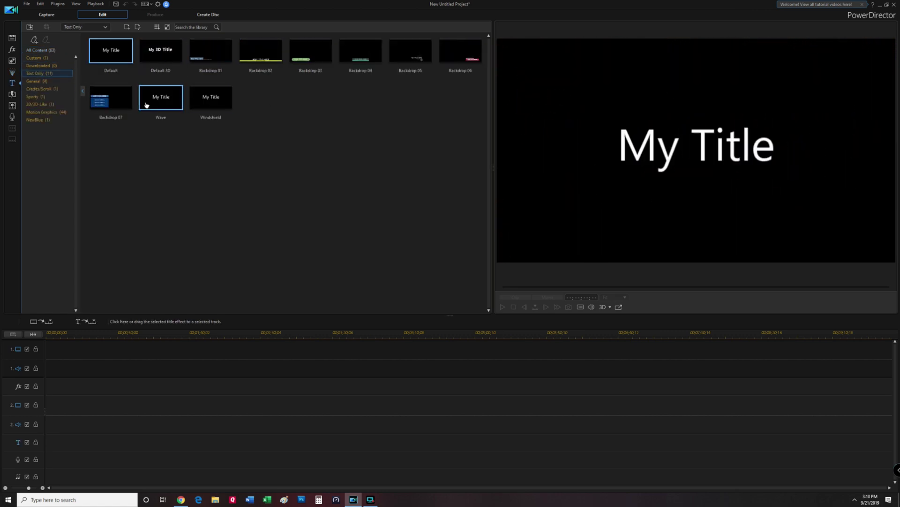
Step: Place Backdrop 07 at track 1's start, title it 'The Low-Profile CPU Cooler Shootout', and preview it
drag(121, 103, 51, 348)
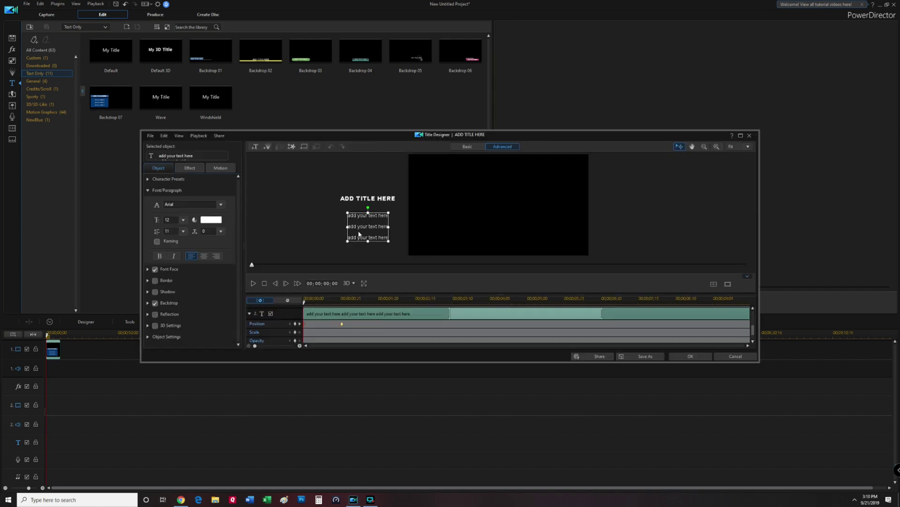
double_click(368, 198)
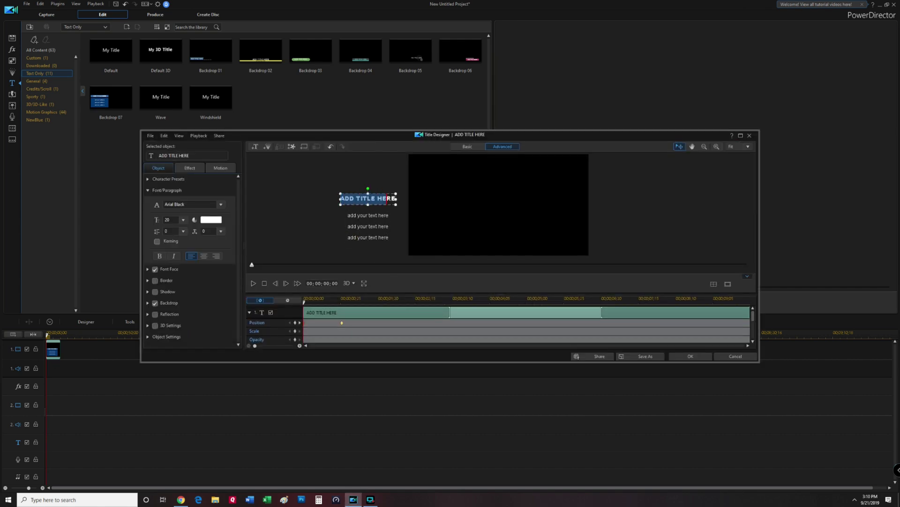
text(T)
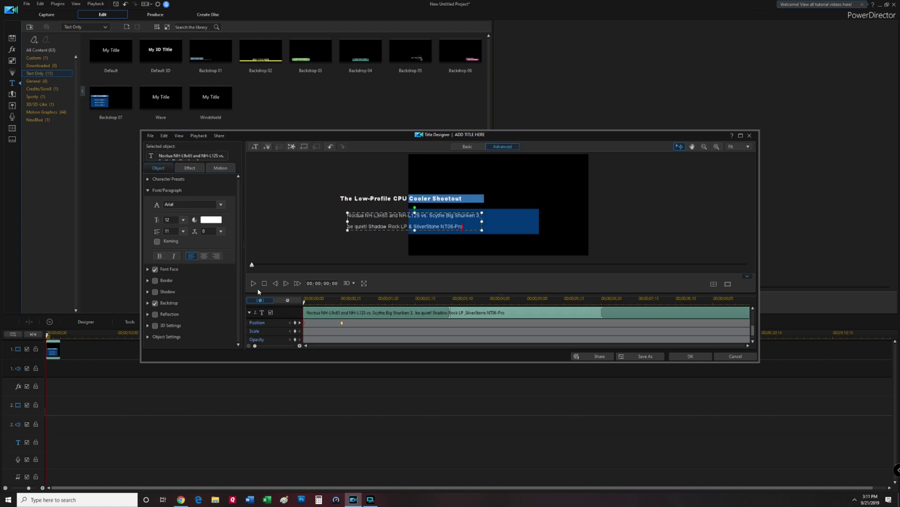
click(254, 284)
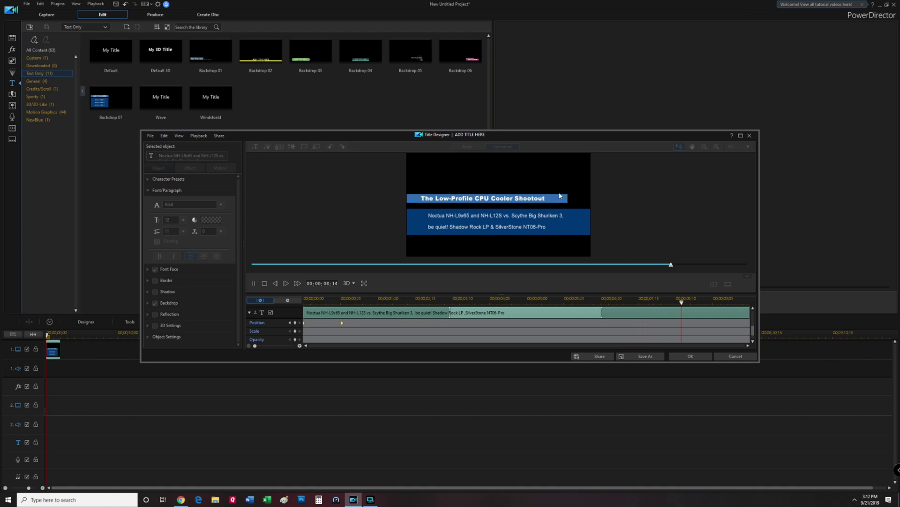
click(342, 323)
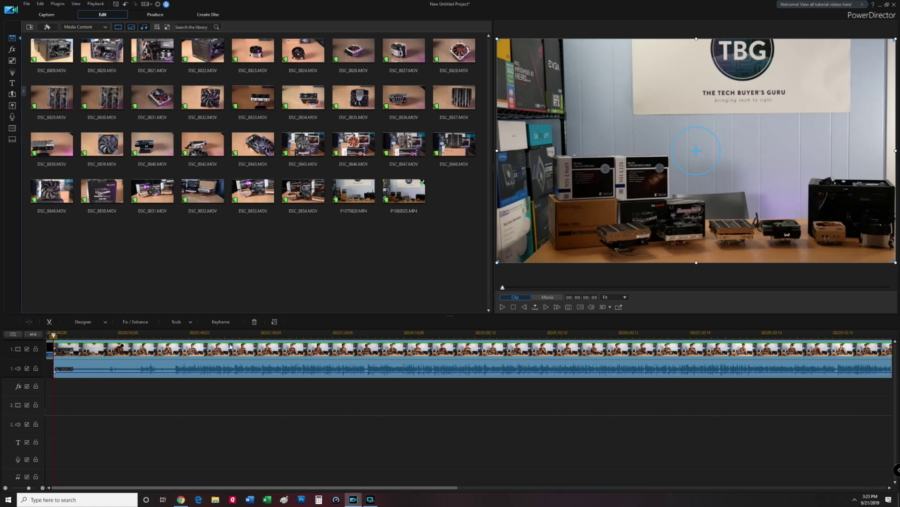
Step: Multi-trim clip P1080025, adding a second kept segment starting at 00;10;13;06
double_click(230, 346)
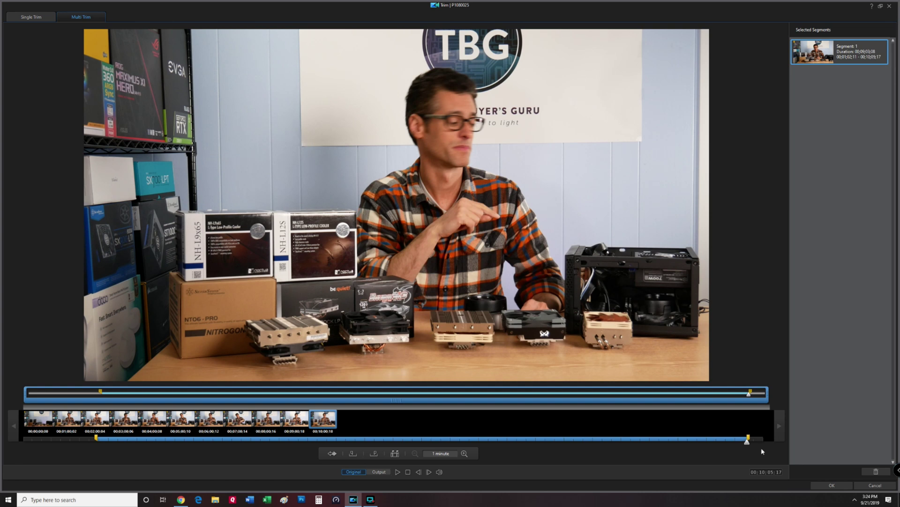
click(756, 441)
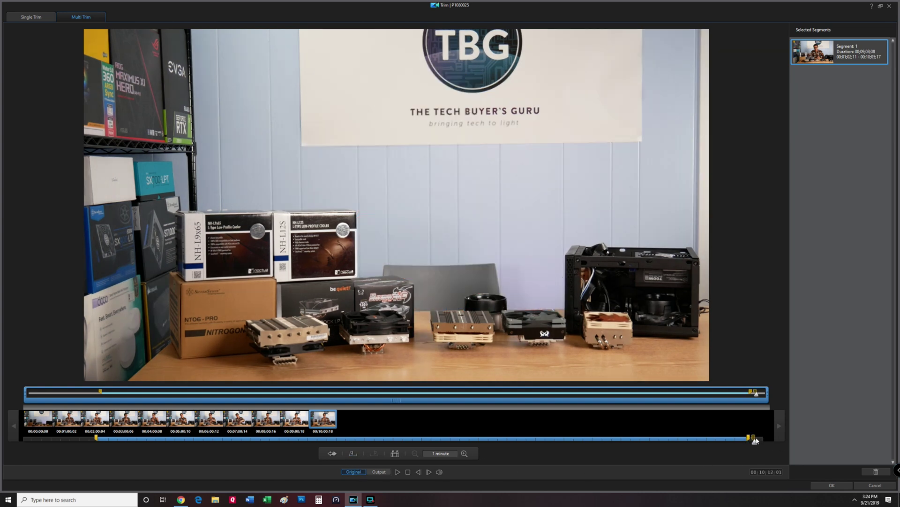
drag(758, 438, 759, 444)
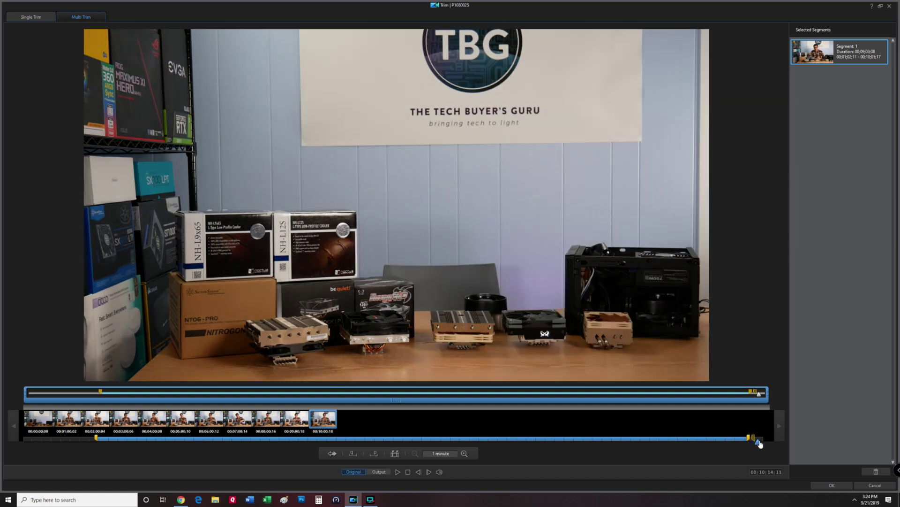
click(374, 453)
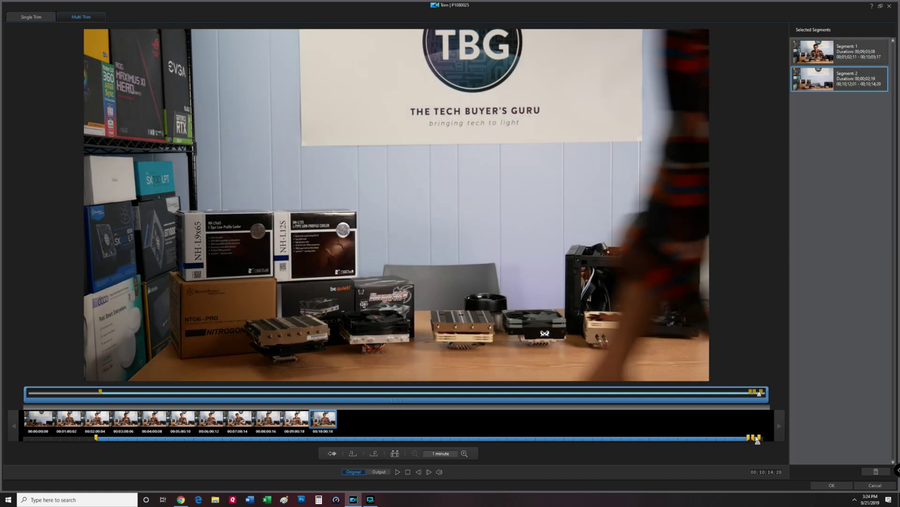
drag(754, 441, 756, 441)
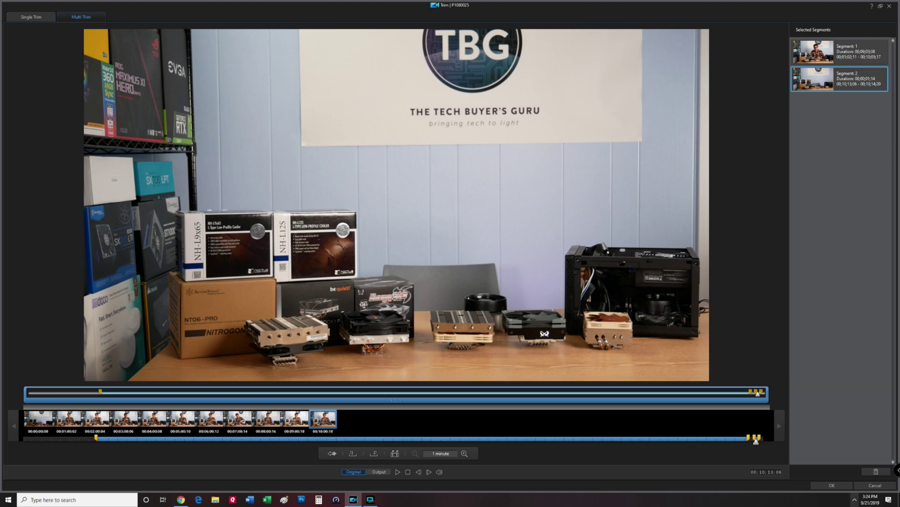
click(832, 485)
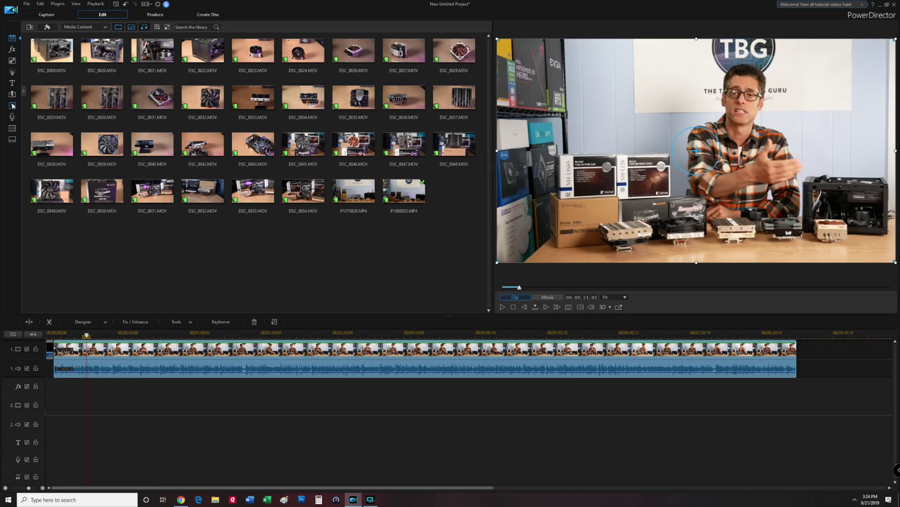
Step: Add the Adorage Transition at track 1's start, preview the title, and show All Content transitions
click(150, 70)
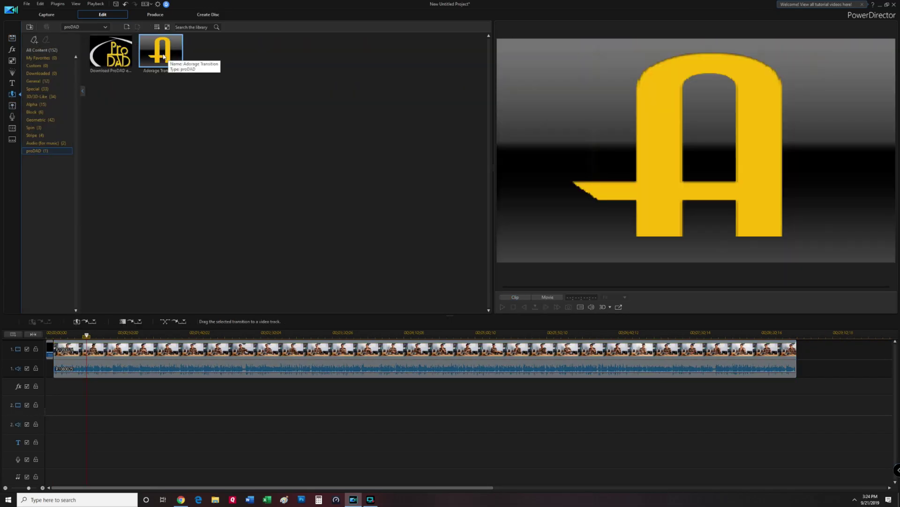
drag(168, 58, 55, 346)
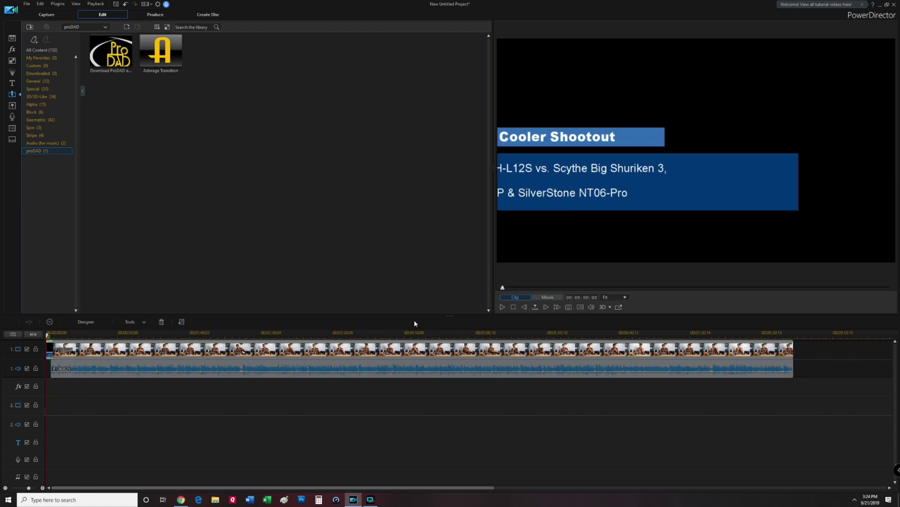
click(503, 307)
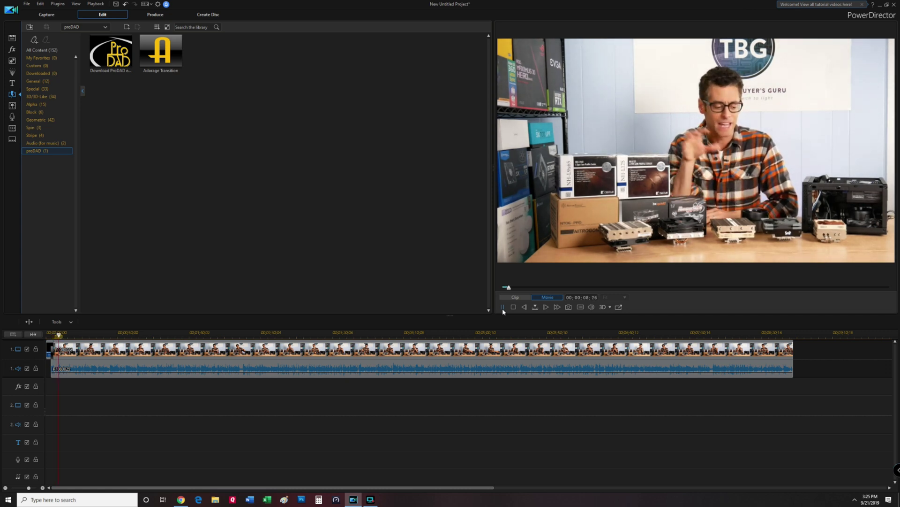
click(502, 308)
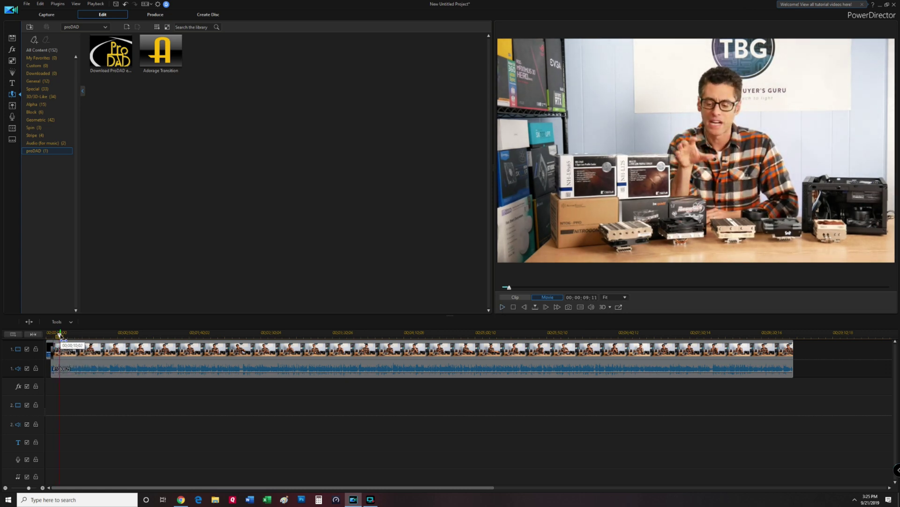
drag(59, 334, 51, 335)
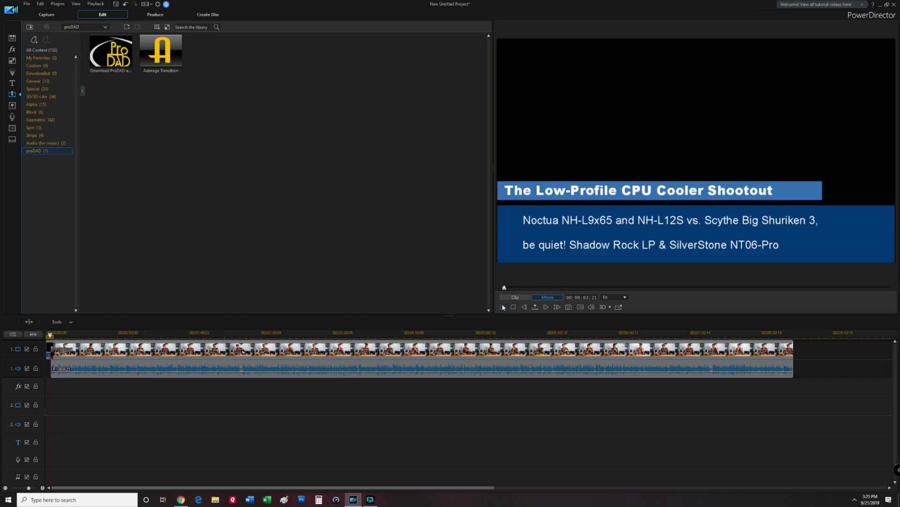
click(504, 307)
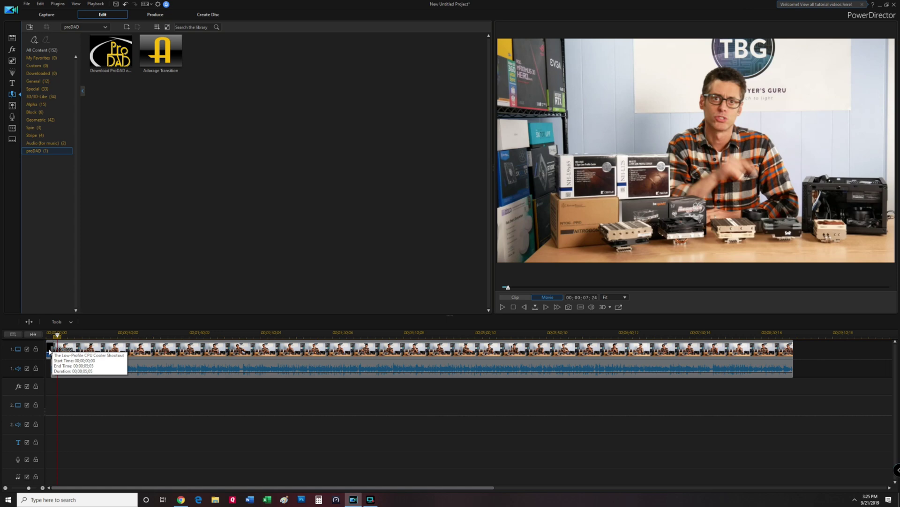
click(184, 55)
click(39, 49)
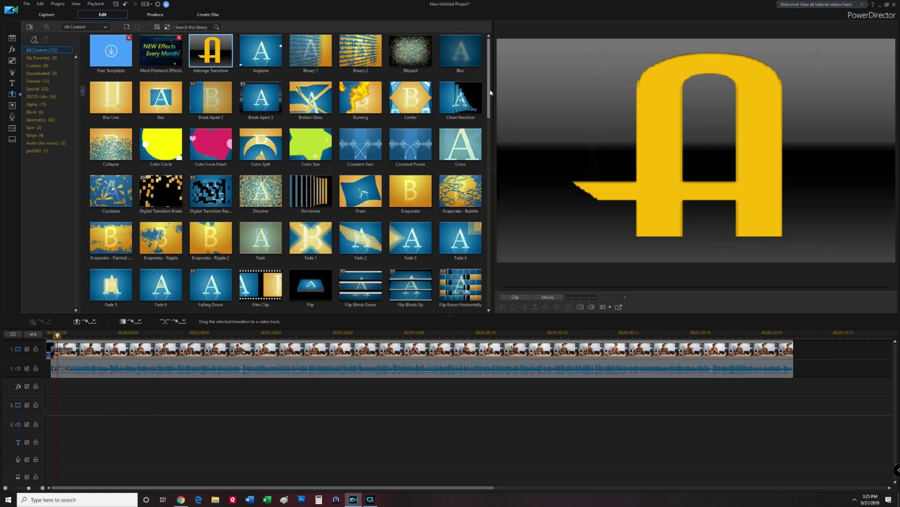
Step: Drop the Mosaic transition at the clip's start, preview it, and nudge the clip later
drag(491, 92, 496, 171)
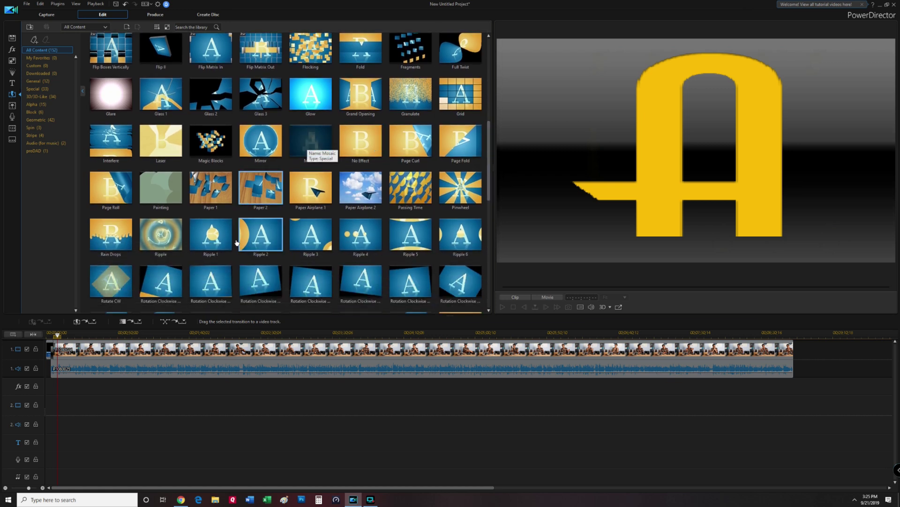
click(53, 354)
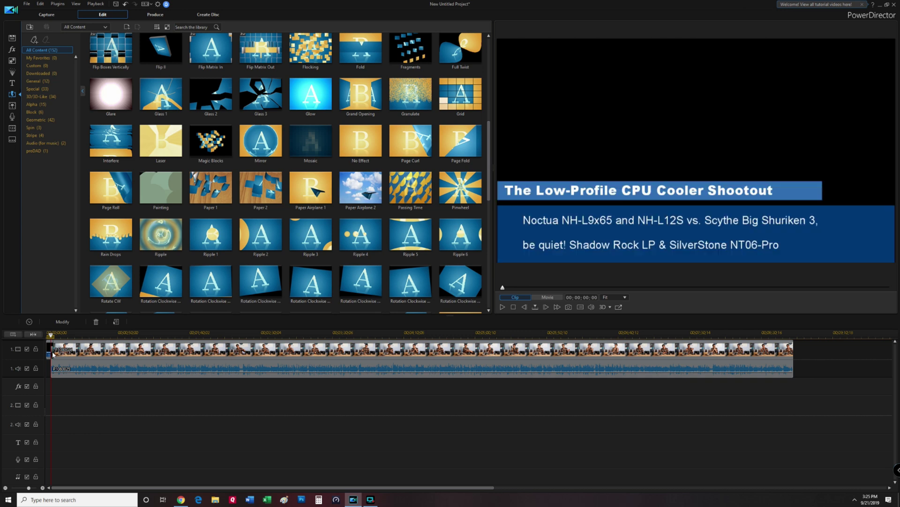
drag(53, 355, 57, 355)
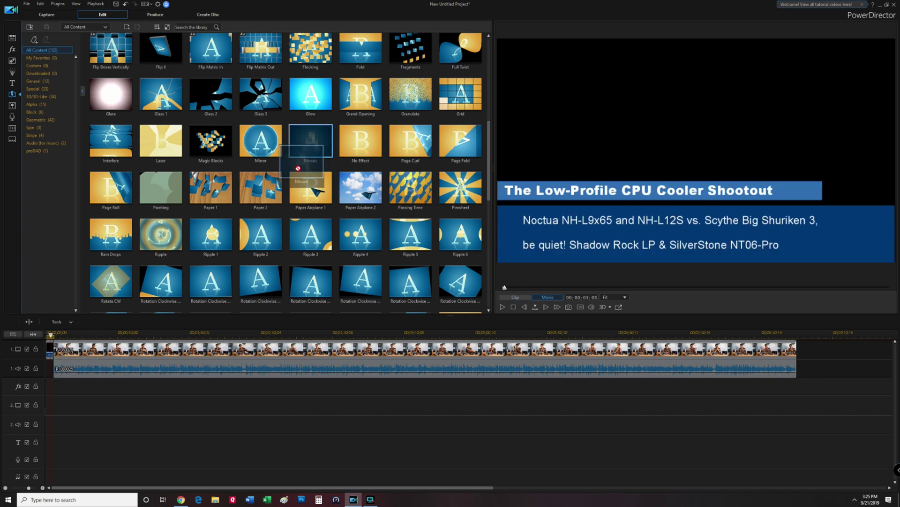
drag(309, 146, 54, 348)
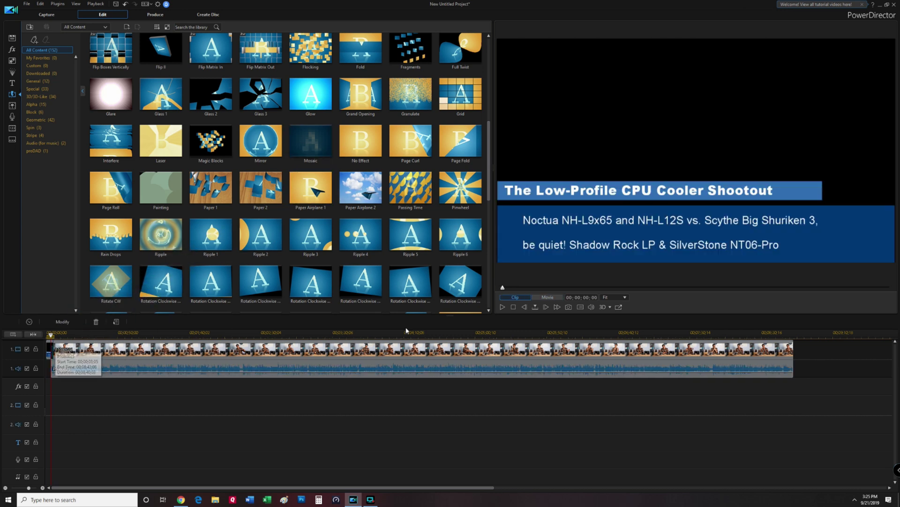
click(505, 308)
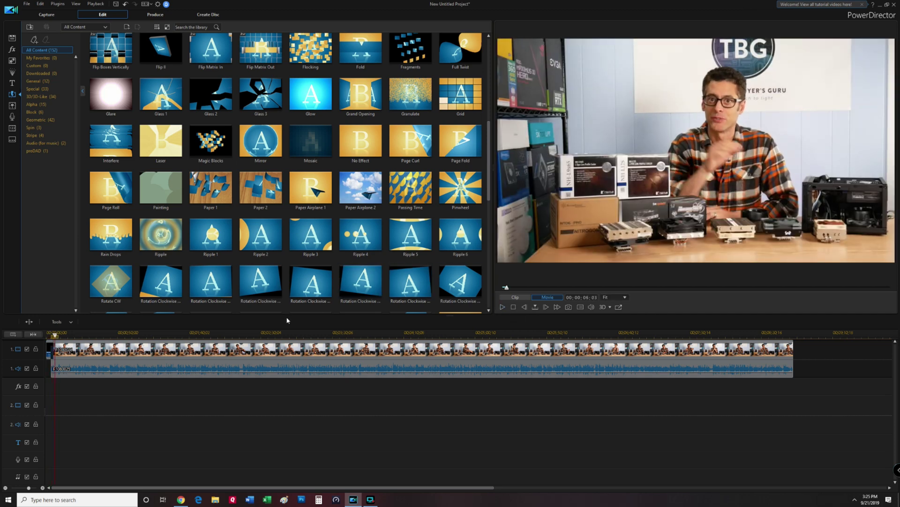
click(52, 353)
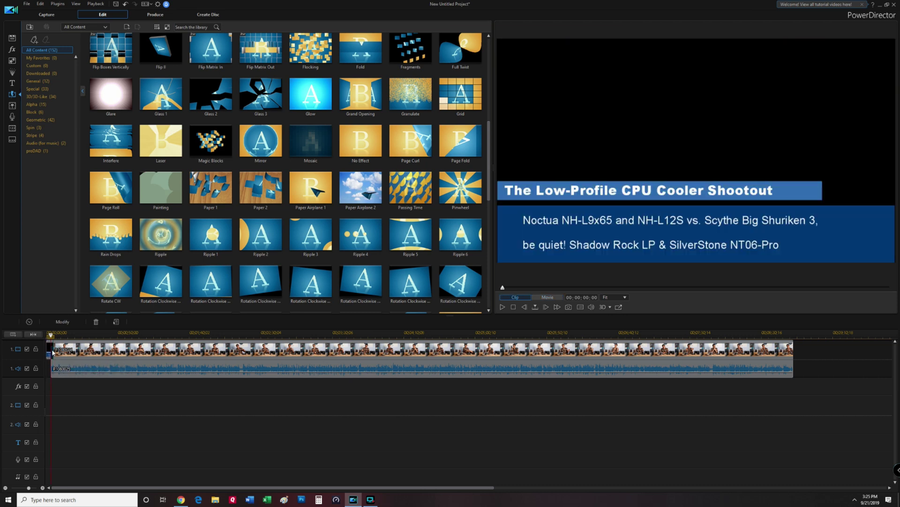
drag(52, 353, 55, 352)
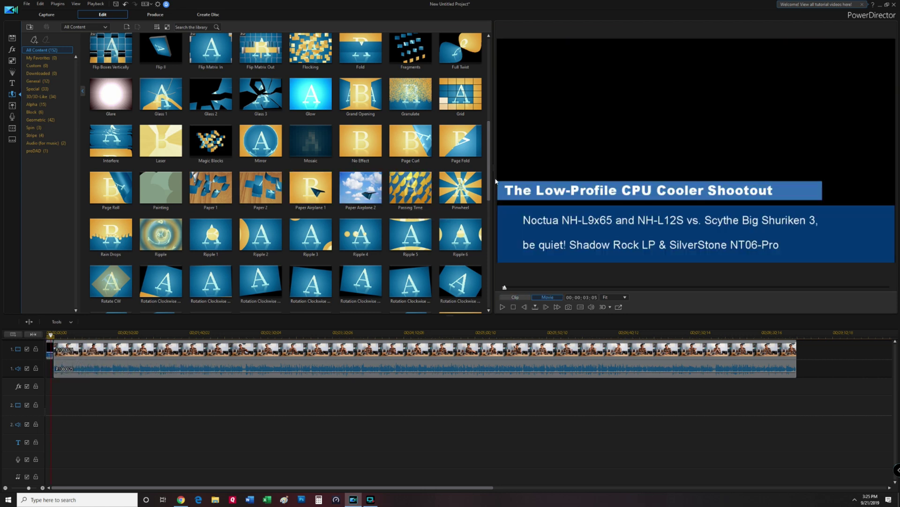
Step: Put Wipe Center at the clip's start and preview the title wiping into the video
drag(491, 187, 511, 307)
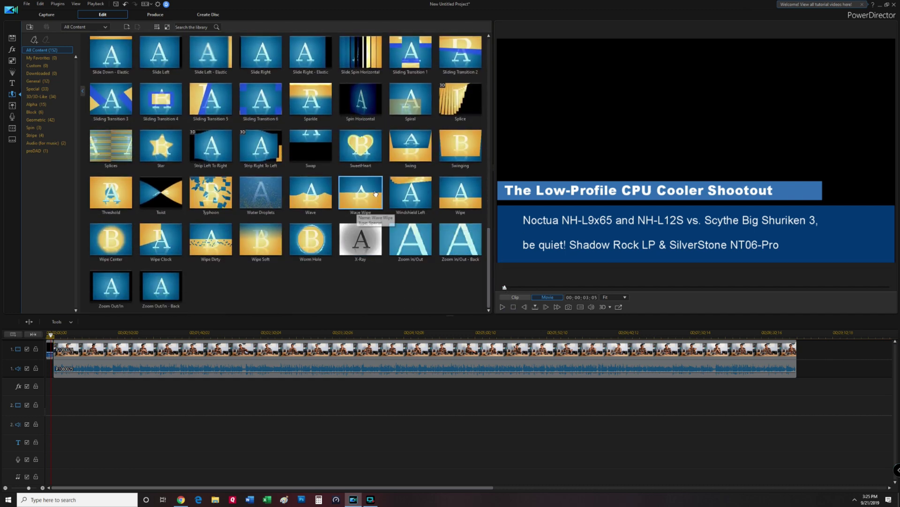
drag(111, 239, 67, 347)
click(502, 308)
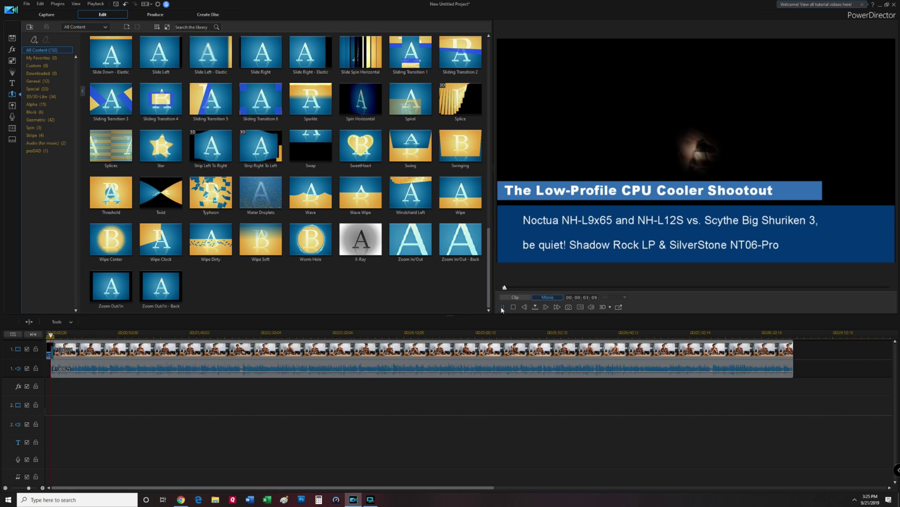
click(502, 308)
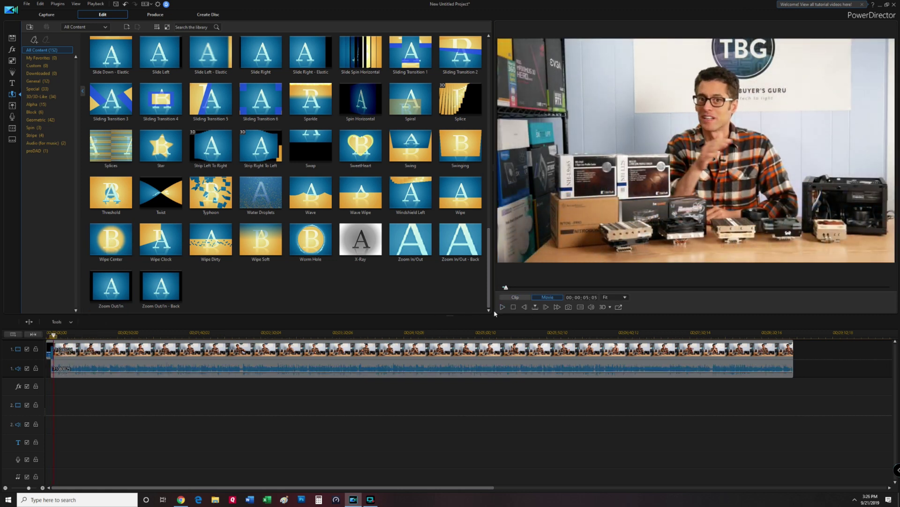
click(52, 356)
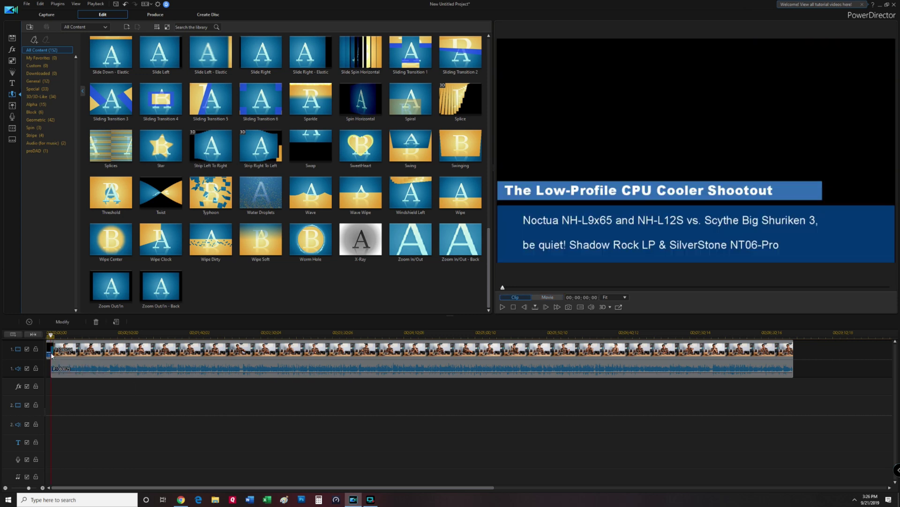
click(37, 143)
click(13, 105)
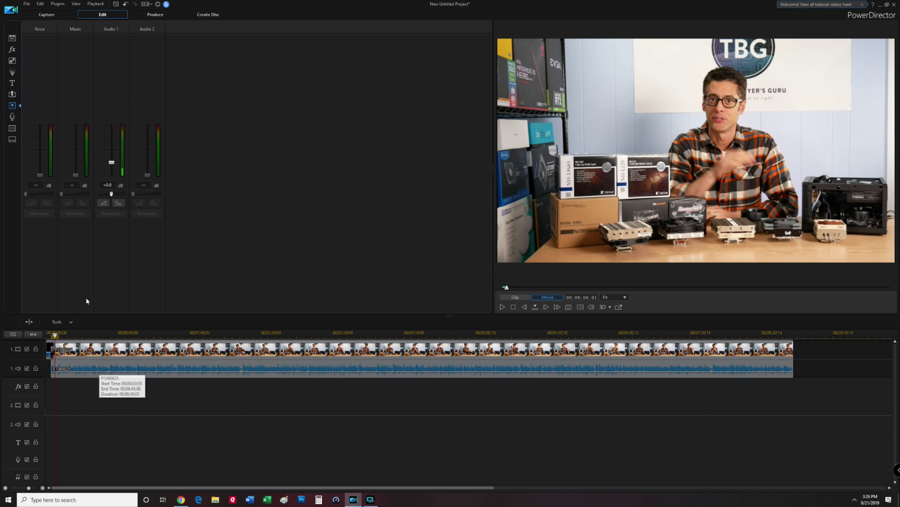
Step: Raise the Audio 1 track gain slider from 50 to 100
mouse_move(112, 196)
mouse_down()
mouse_move(130, 197)
mouse_move(98, 196)
mouse_move(111, 196)
mouse_up()
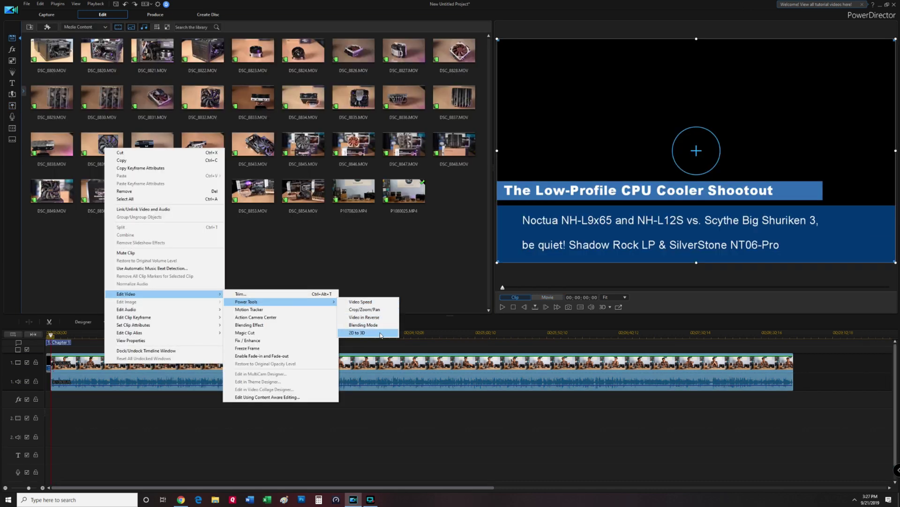
Step: Preview the clip at 4.000x in the Video Speed Designer, then cancel without applying
click(375, 302)
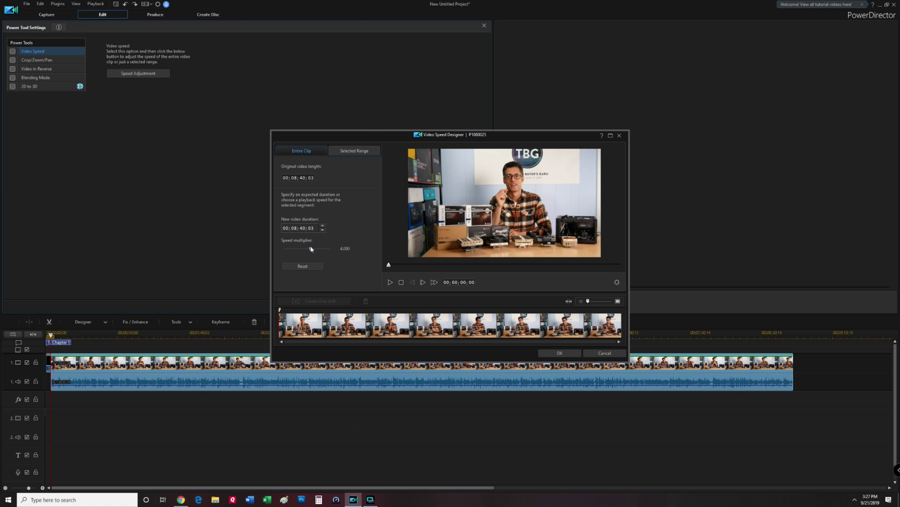
click(391, 282)
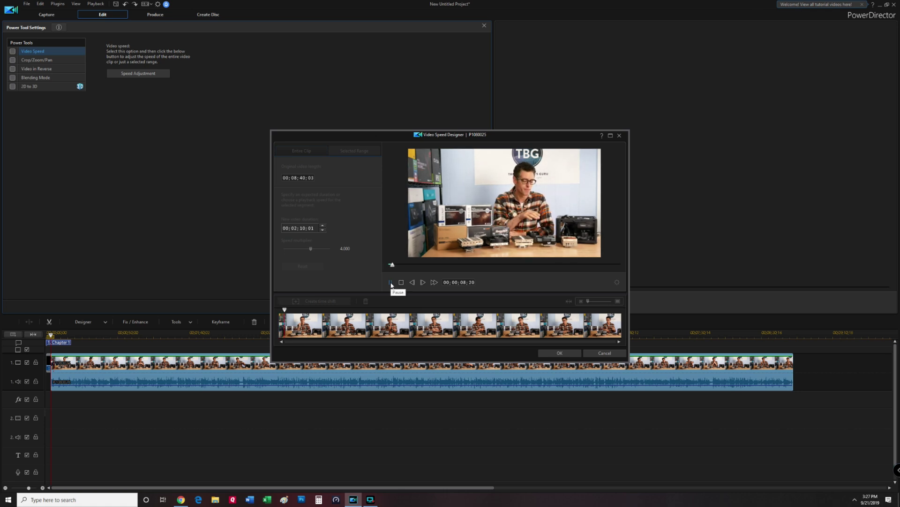
click(391, 283)
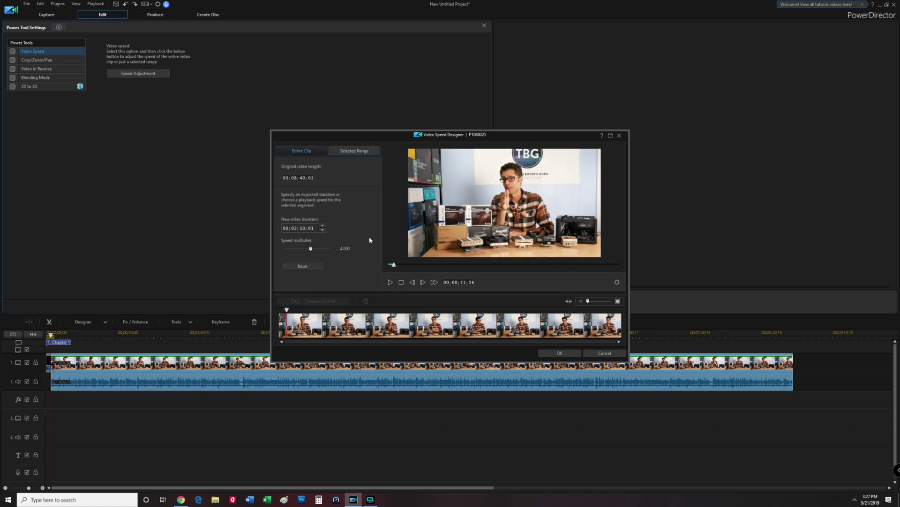
click(603, 353)
Step: Save and close the speed settings, then open Crop/Zoom/Pan and close it unchanged
click(464, 265)
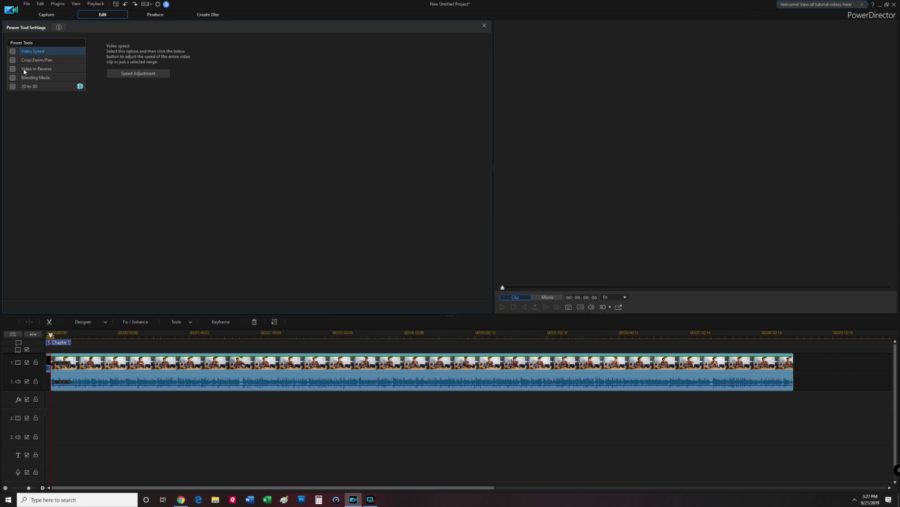
click(30, 60)
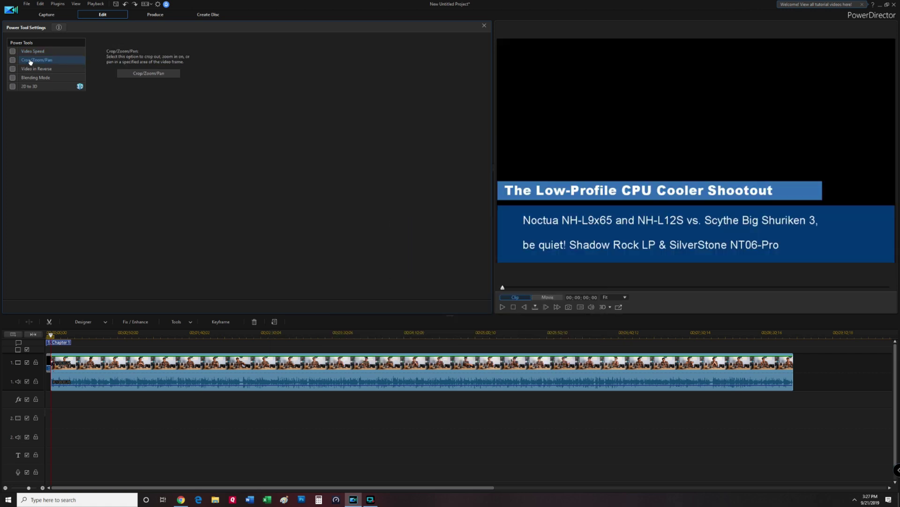
click(154, 74)
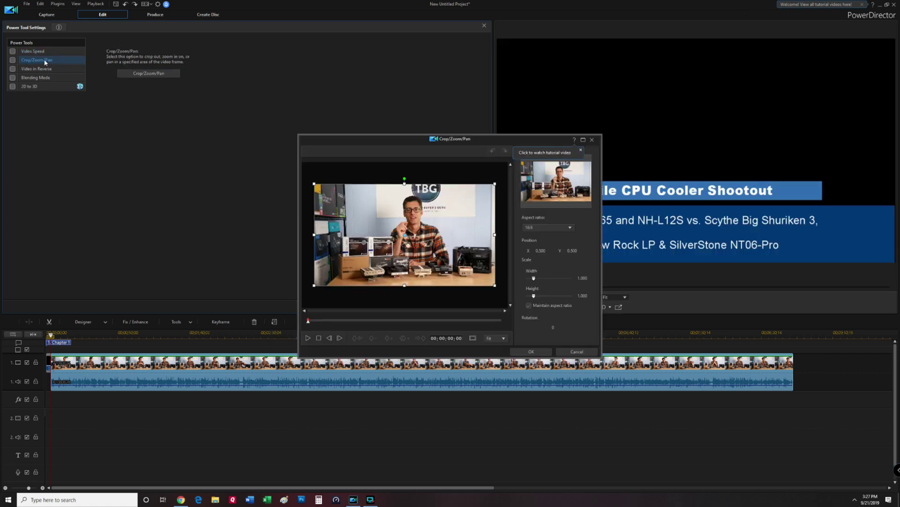
click(571, 353)
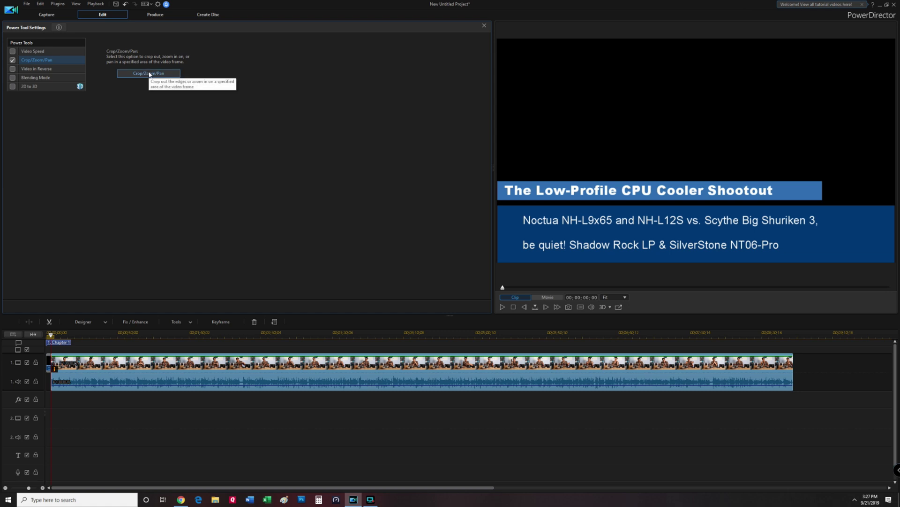
Step: Reopen Crop/Zoom/Pan, keep the 16:9 aspect ratio, and exit, answering Yes to save
click(149, 74)
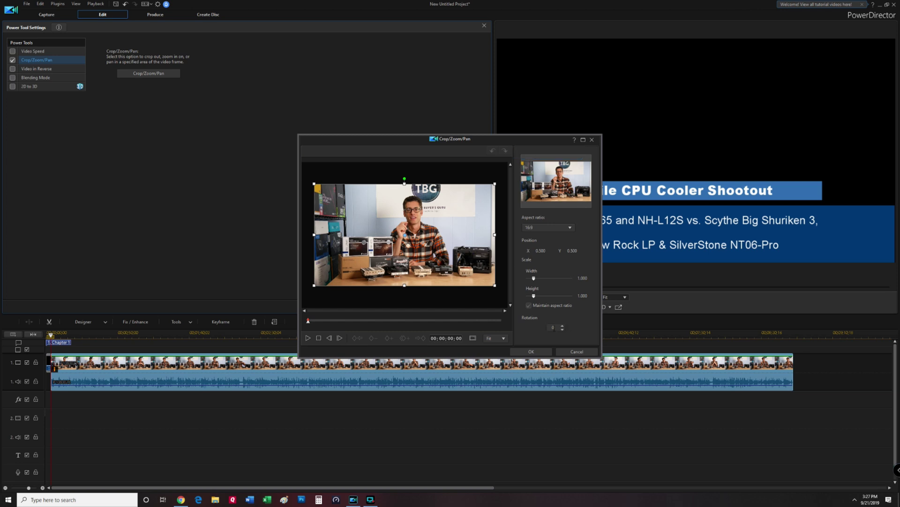
click(570, 228)
click(563, 242)
click(576, 351)
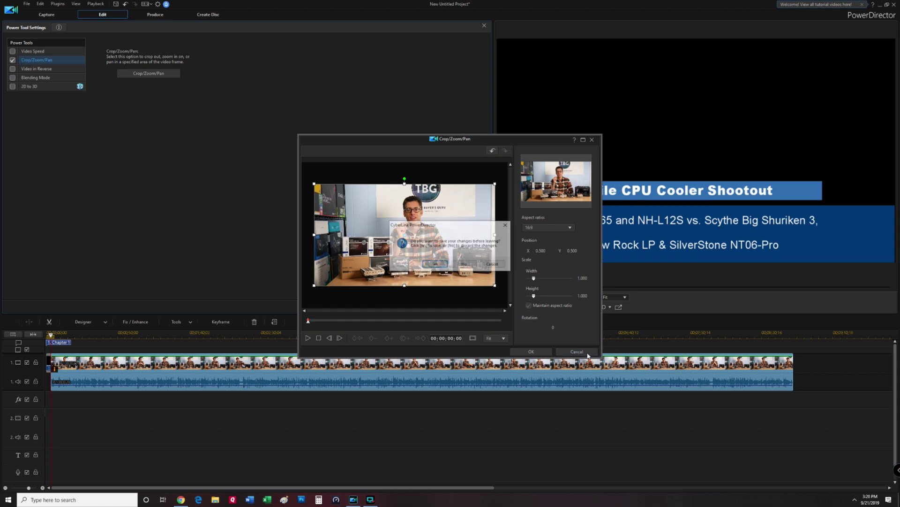
click(435, 264)
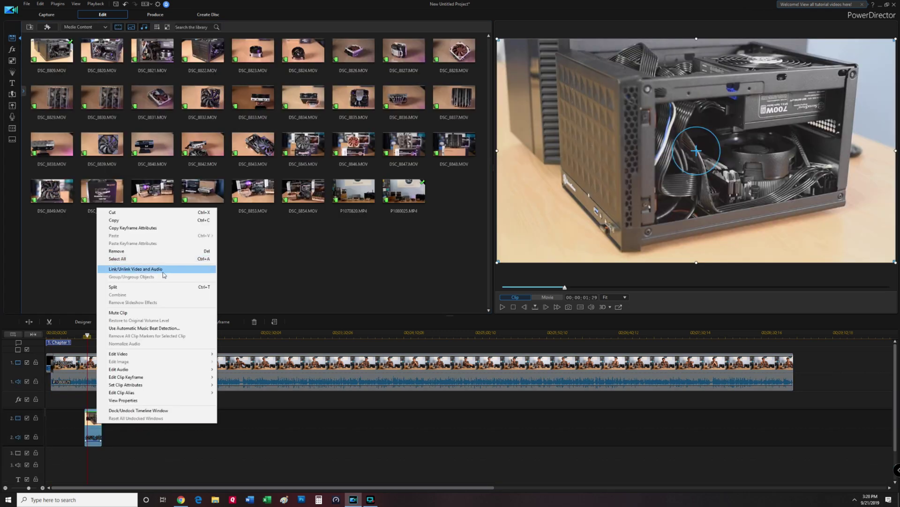
Step: Delete the selected clip, then enable Fade-in and Fade-out on the track-2 B-roll clip
click(141, 266)
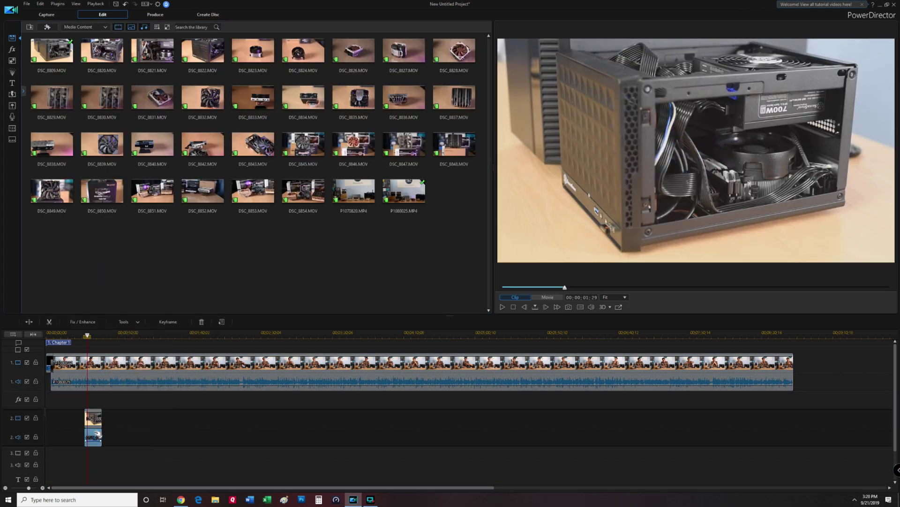
key(Delete)
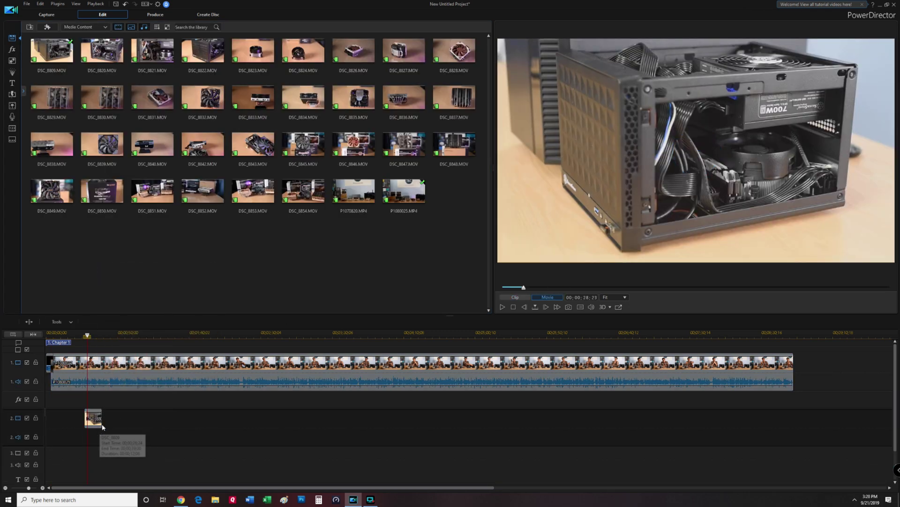
click(93, 417)
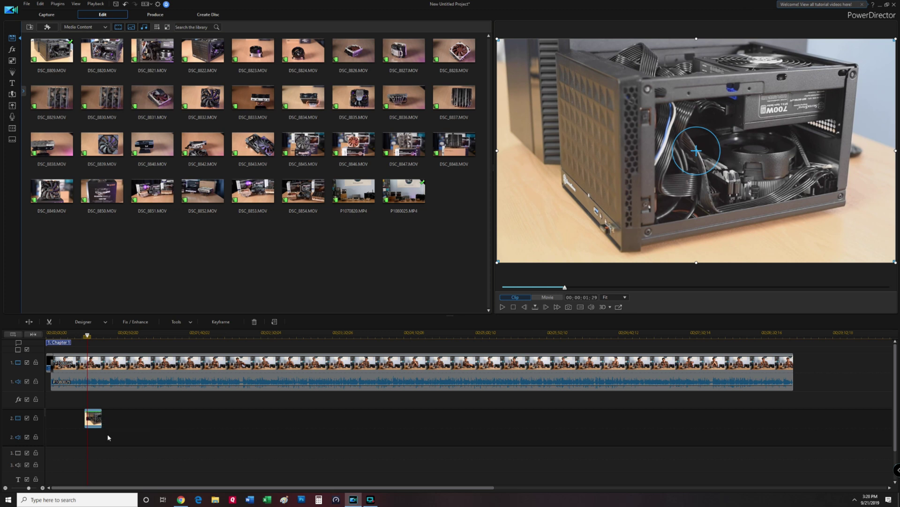
right_click(93, 422)
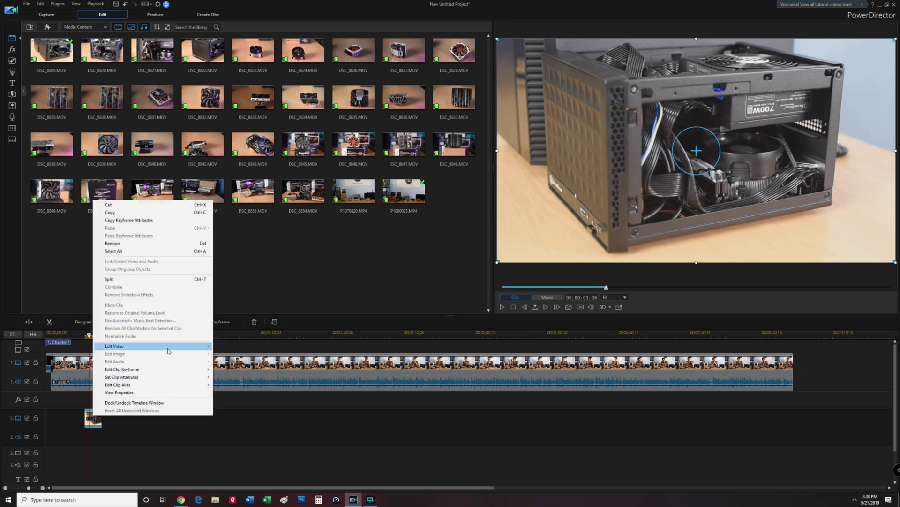
mouse_move(155, 345)
click(253, 408)
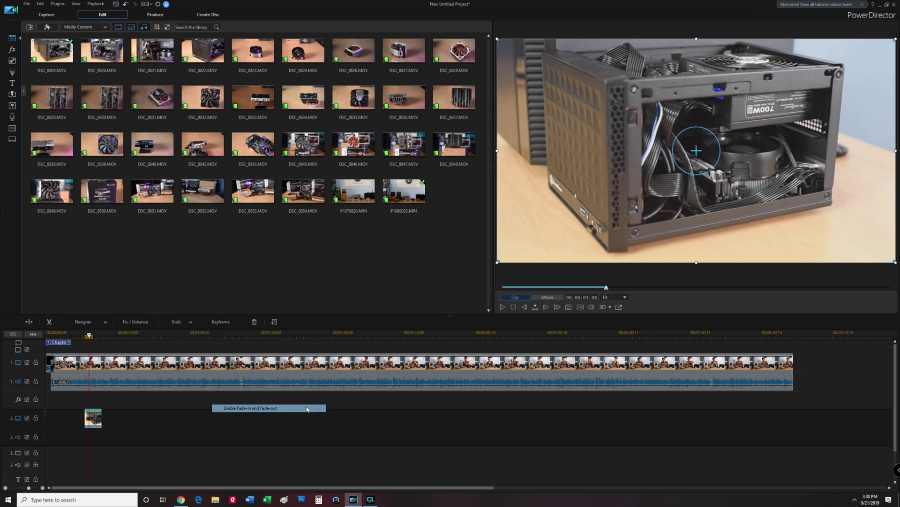
Step: Preview the fade from just before the clip, then trim DSC_8809 to 00;00;08;25
drag(92, 335, 83, 336)
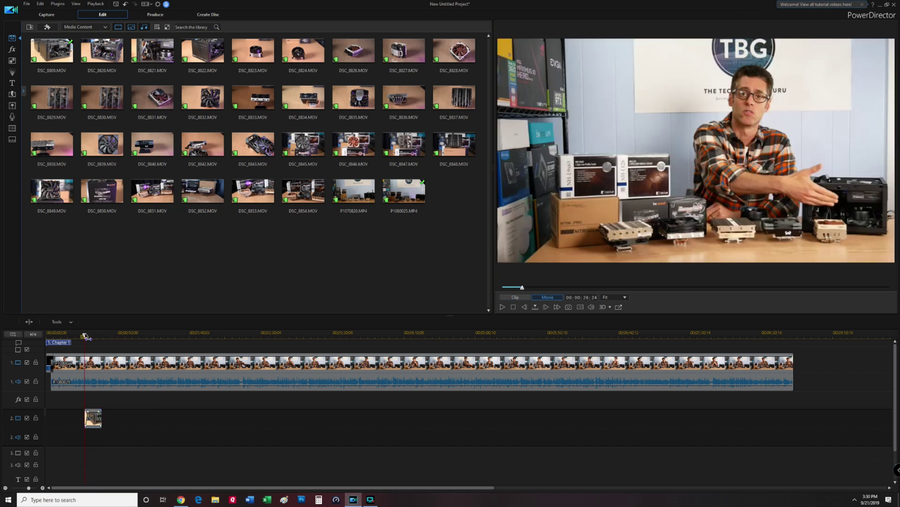
click(502, 307)
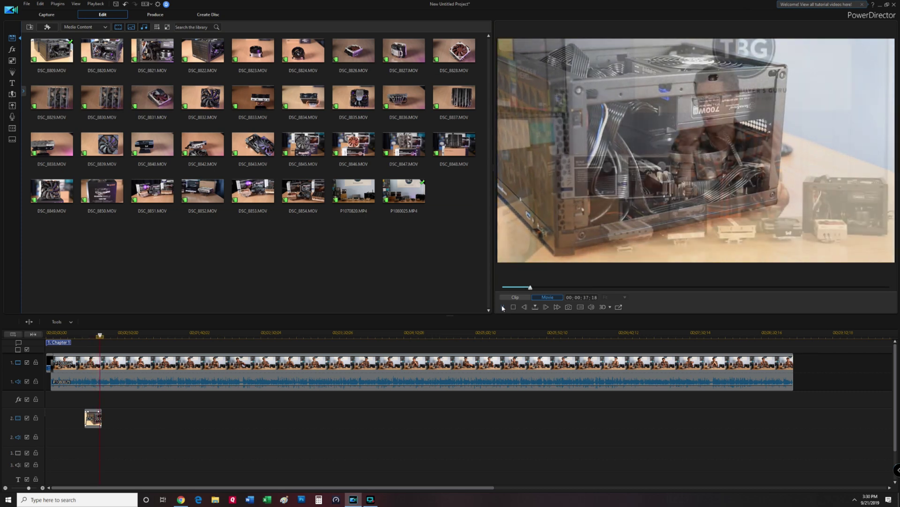
click(503, 307)
click(101, 416)
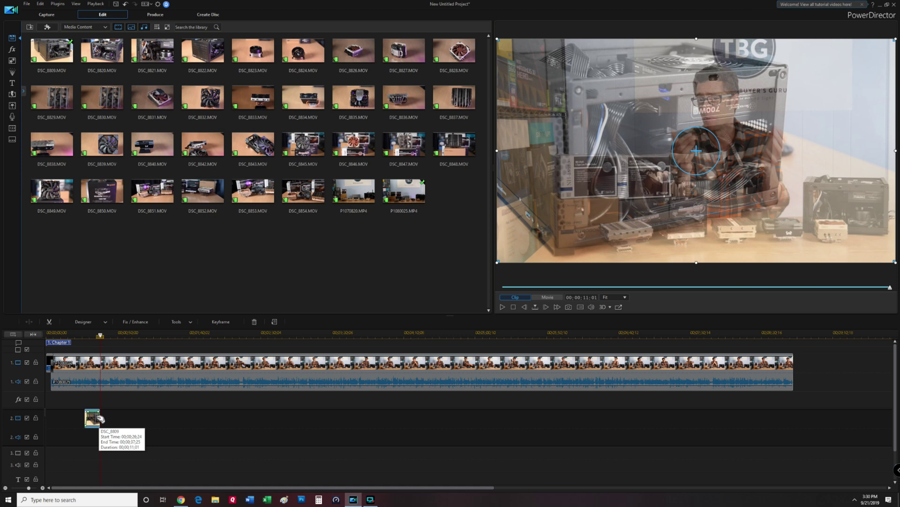
drag(100, 418, 97, 418)
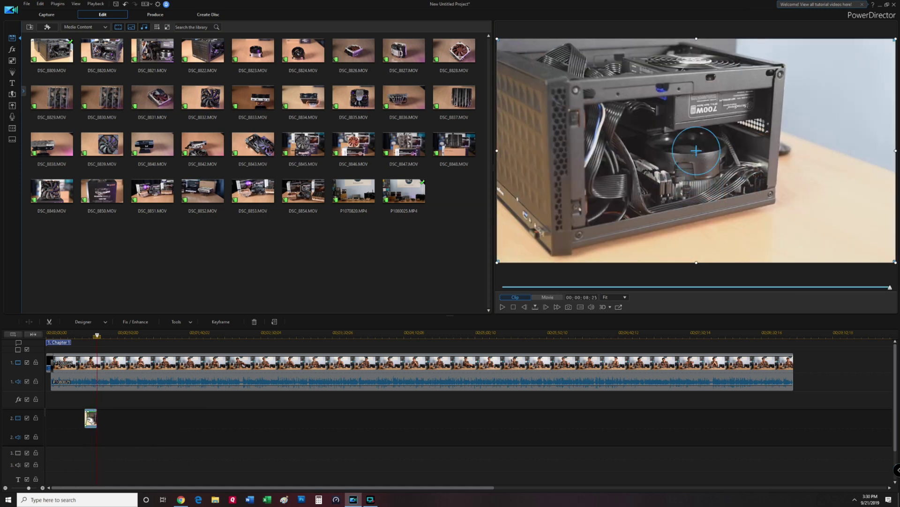
Step: Toggle the B-roll clip's fade-in/fade-out, trim it to about 7;04, then toggle the fade again
right_click(91, 417)
mouse_move(181, 350)
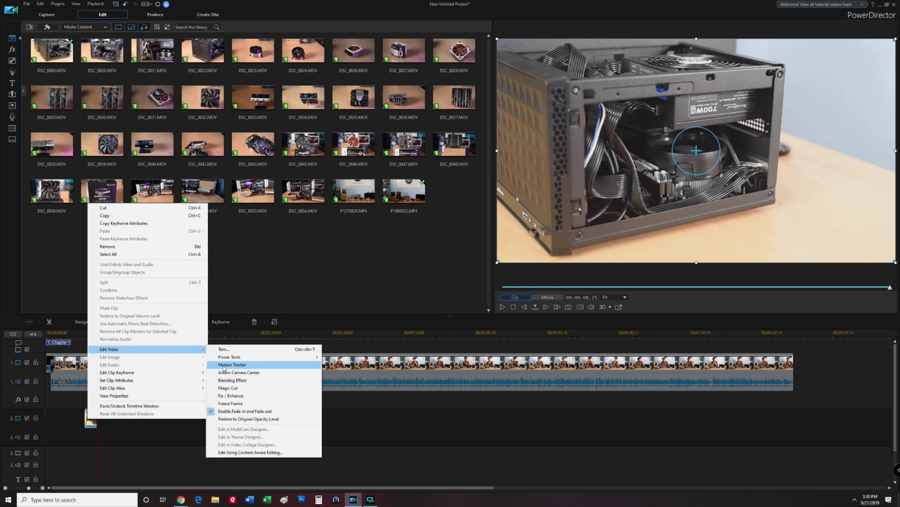
click(244, 411)
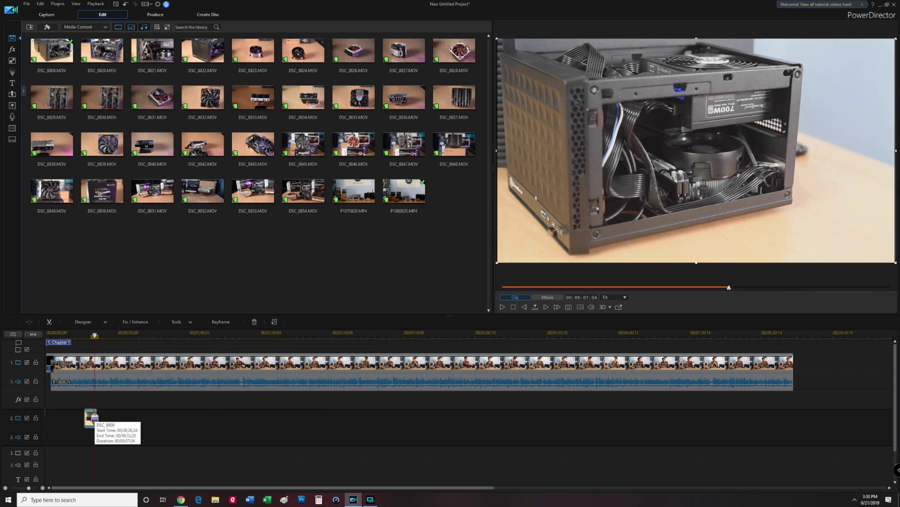
drag(94, 415, 97, 418)
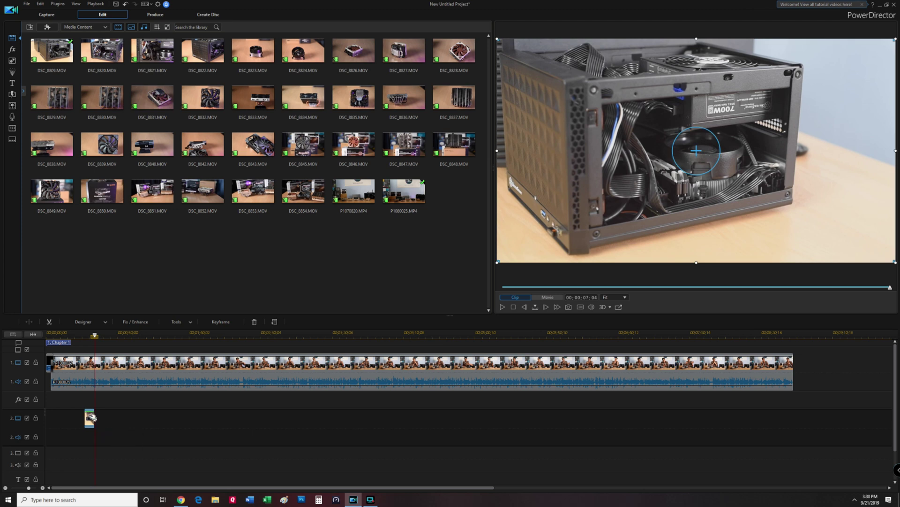
right_click(90, 416)
mouse_move(172, 348)
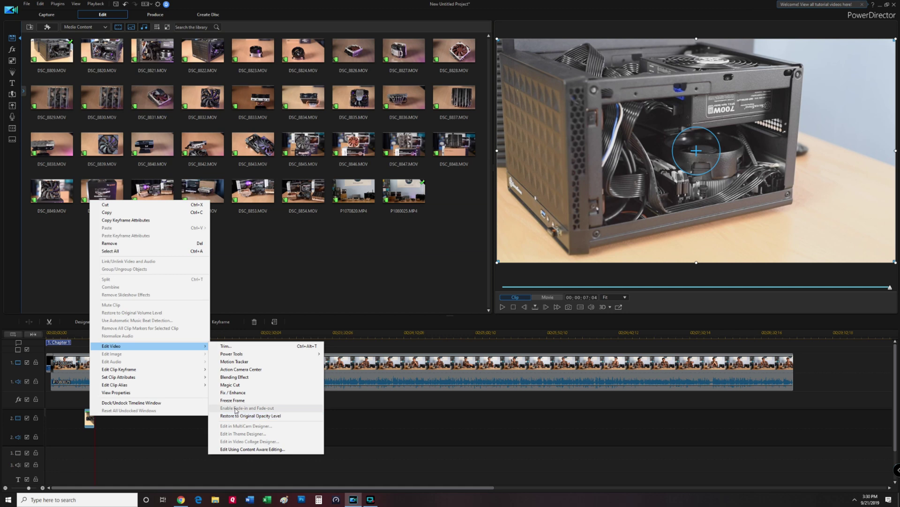
click(166, 429)
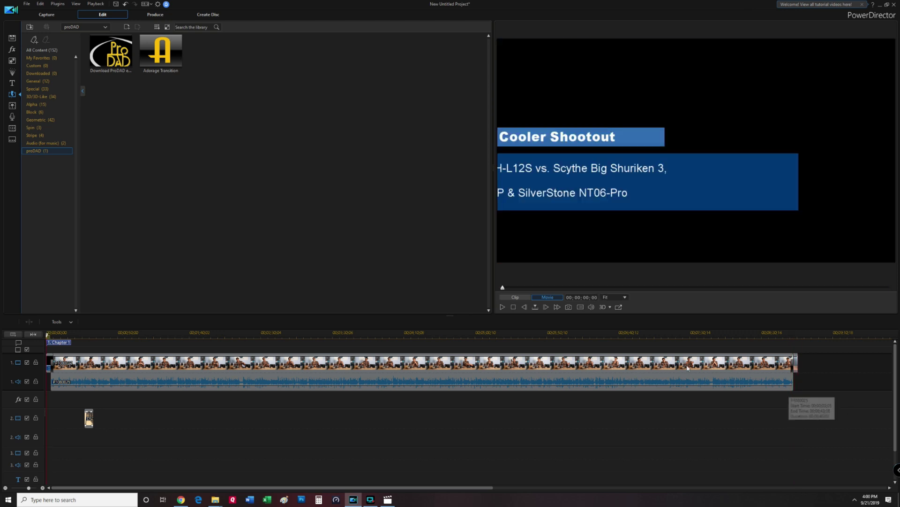
Step: Trim the end of the track-1 main clip with Trim and Move All Clips, playhead near the end
click(792, 359)
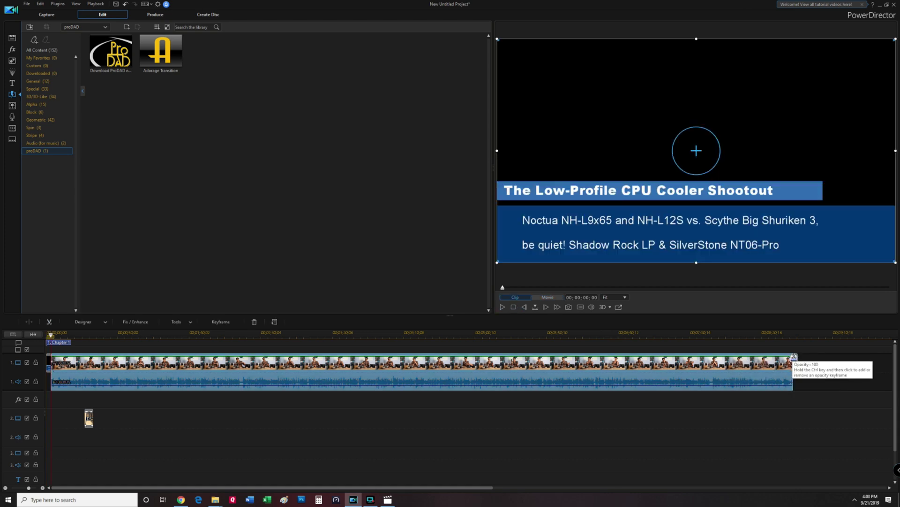
drag(793, 357, 797, 356)
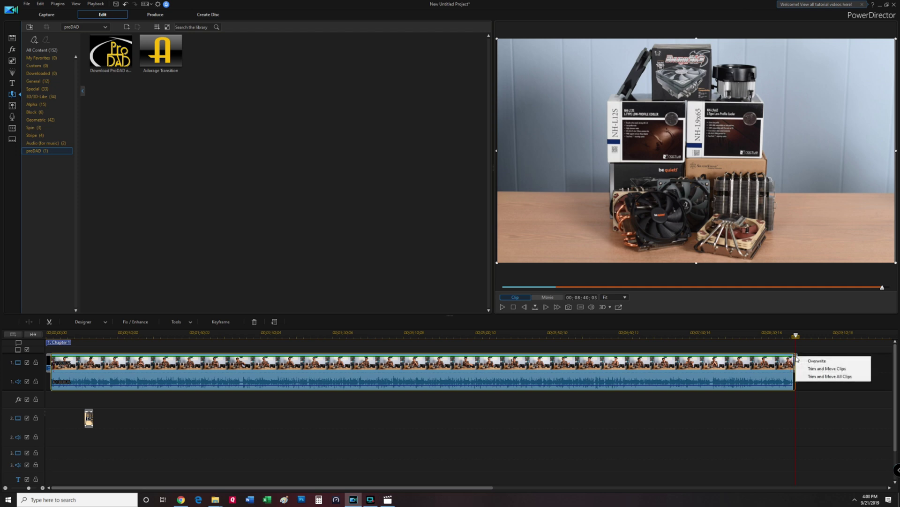
click(855, 376)
click(795, 336)
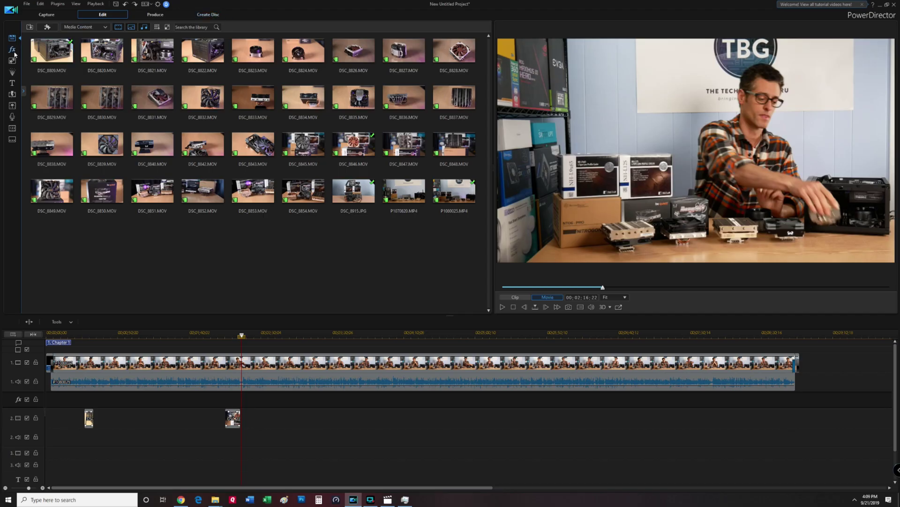
Step: Drag the proDAD Adorage Filter effect onto the fx track and preview it
click(12, 49)
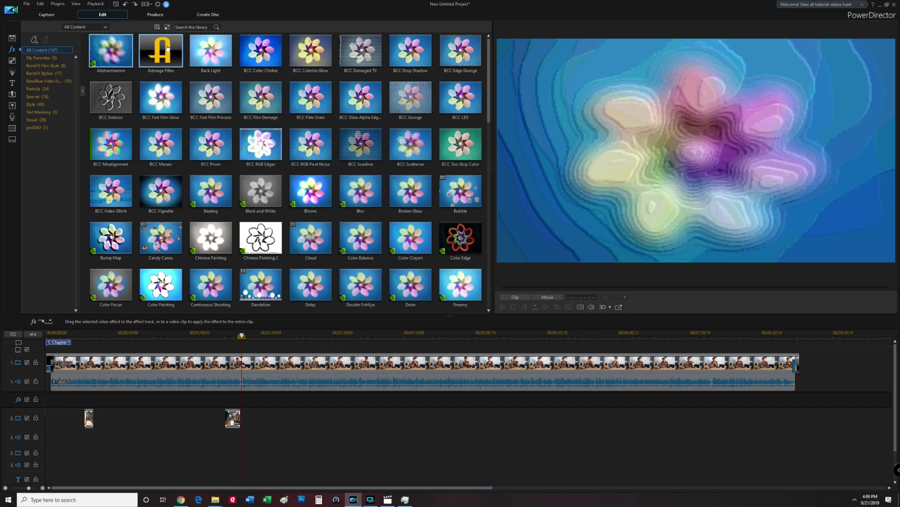
click(37, 127)
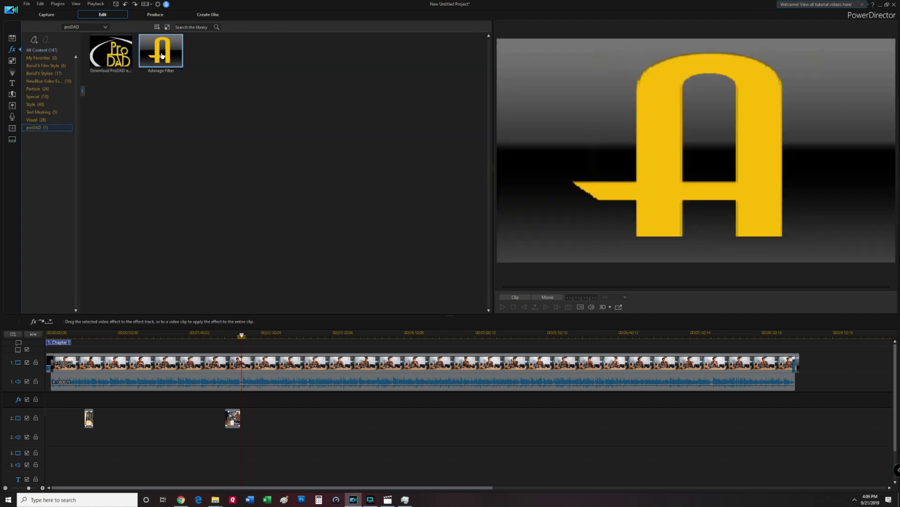
drag(161, 51, 300, 400)
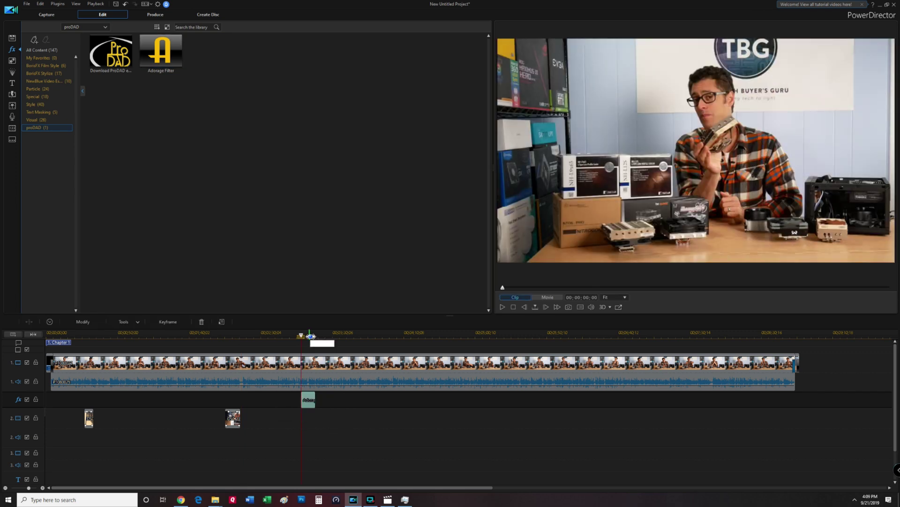
click(502, 307)
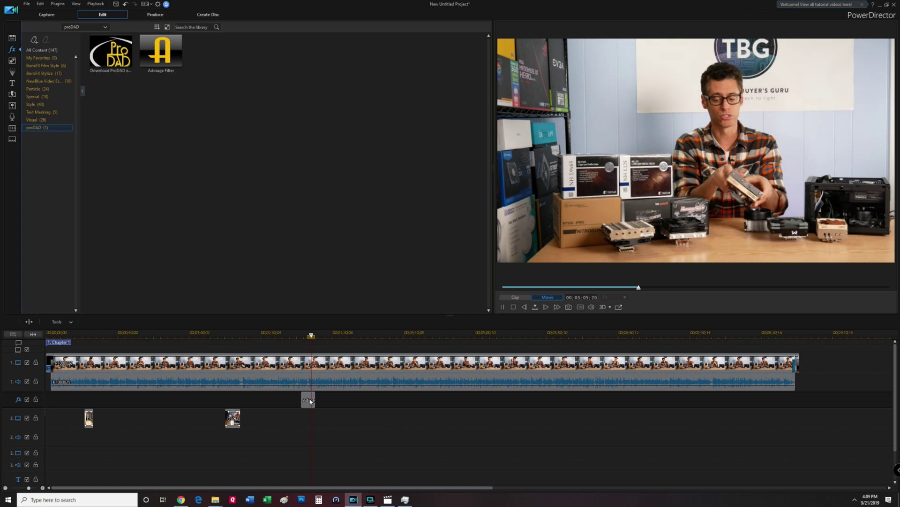
click(503, 308)
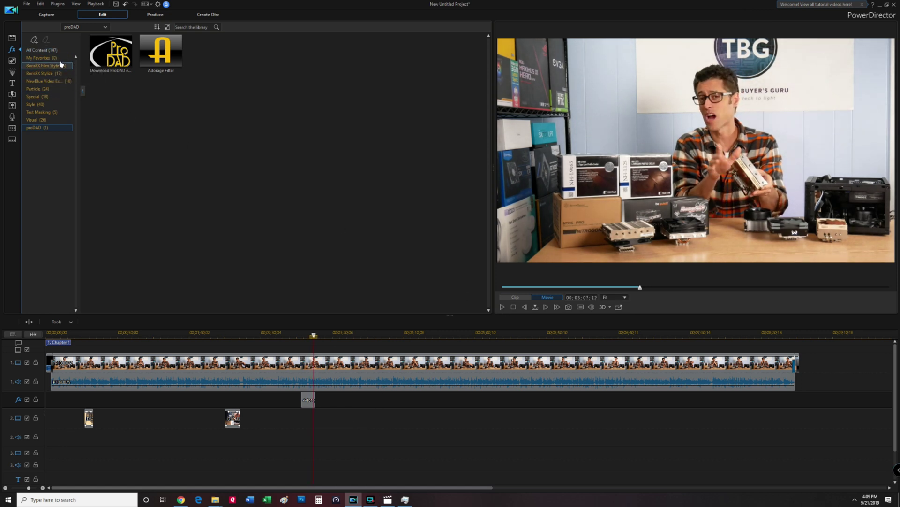
Step: Browse the BorisFX Film Style, Stylize, Special and Visual effect categories, ending on Style
click(60, 66)
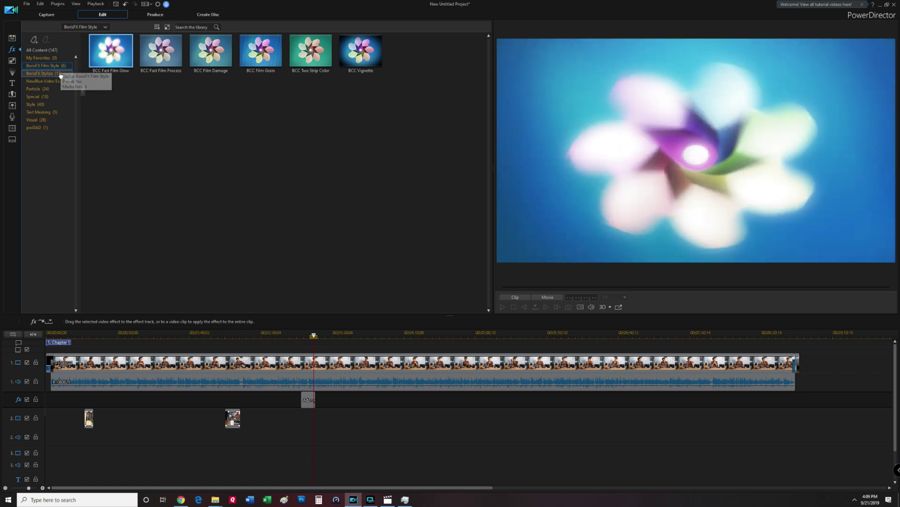
click(58, 74)
click(37, 97)
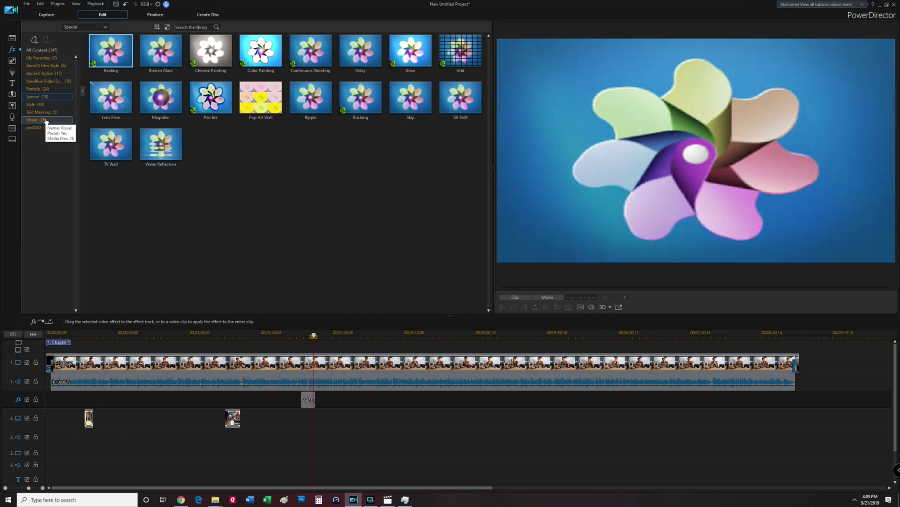
click(48, 122)
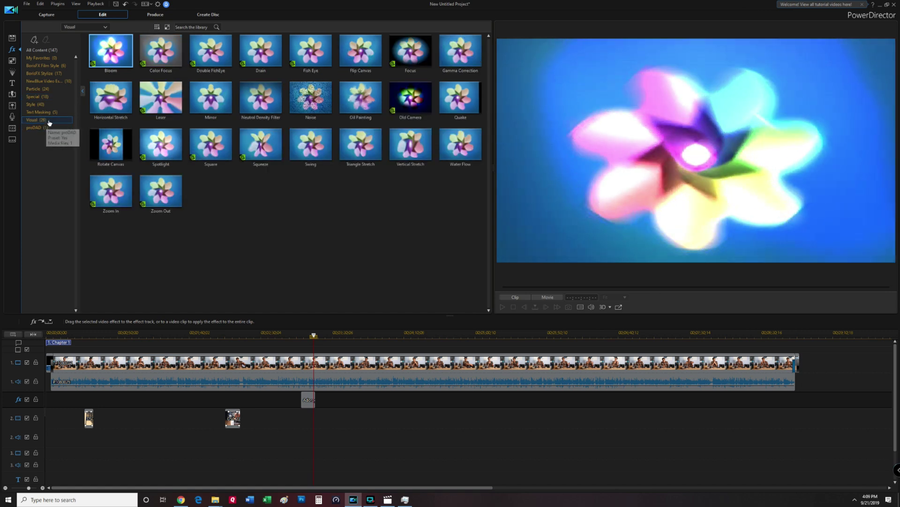
click(45, 104)
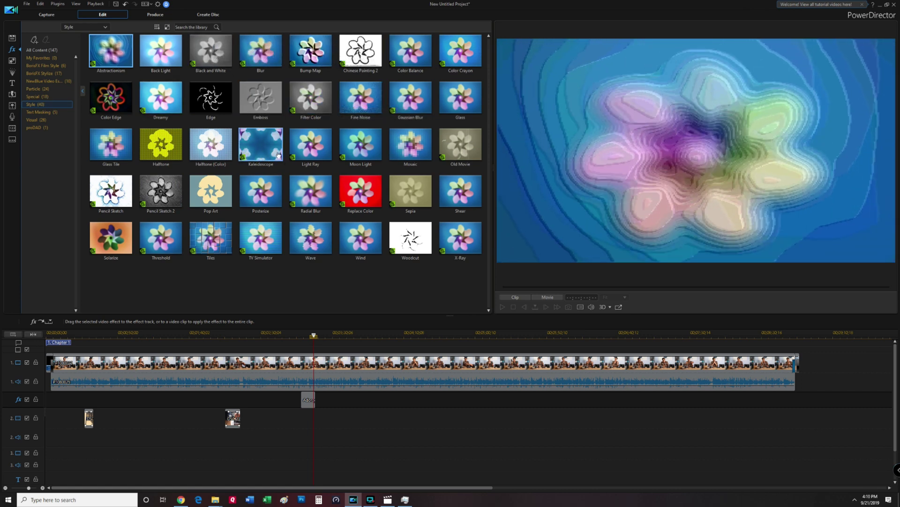
Step: Stack Pencil Sketch 2, Solarize and Color Edge on the fx track near 3:30 and preview
mouse_move(150, 187)
mouse_down()
mouse_move(338, 399)
mouse_move(323, 399)
mouse_up()
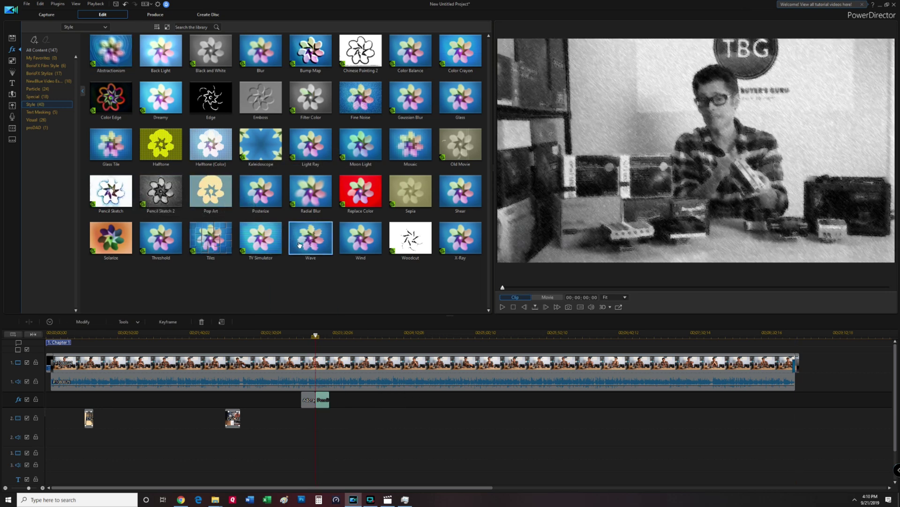
mouse_move(112, 237)
mouse_down()
mouse_move(271, 299)
mouse_move(331, 405)
mouse_up()
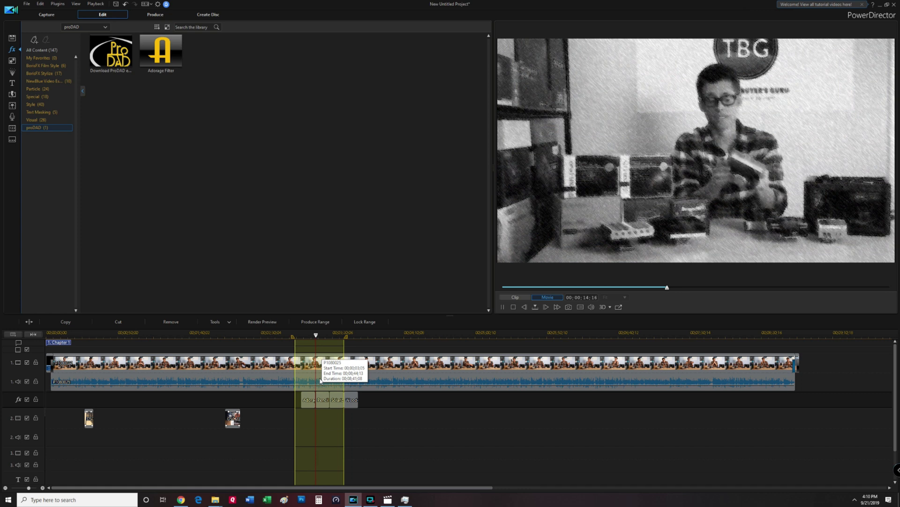
click(361, 416)
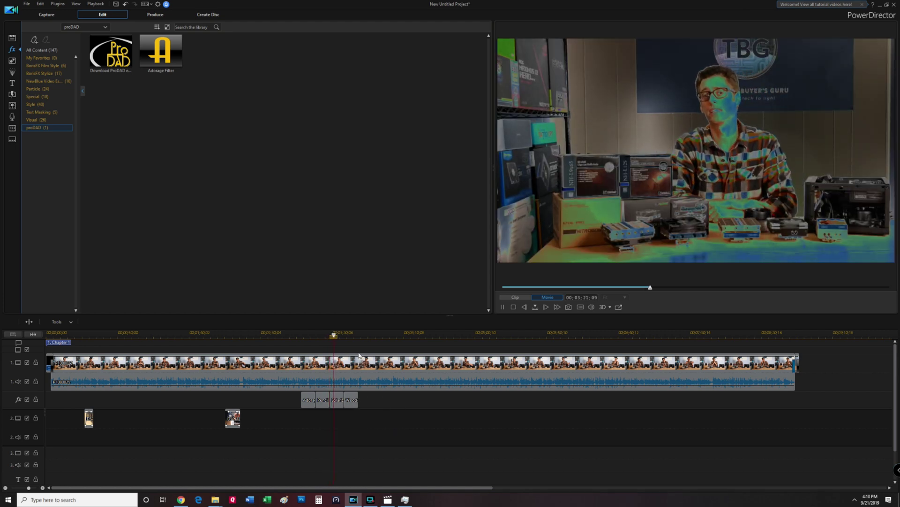
click(347, 334)
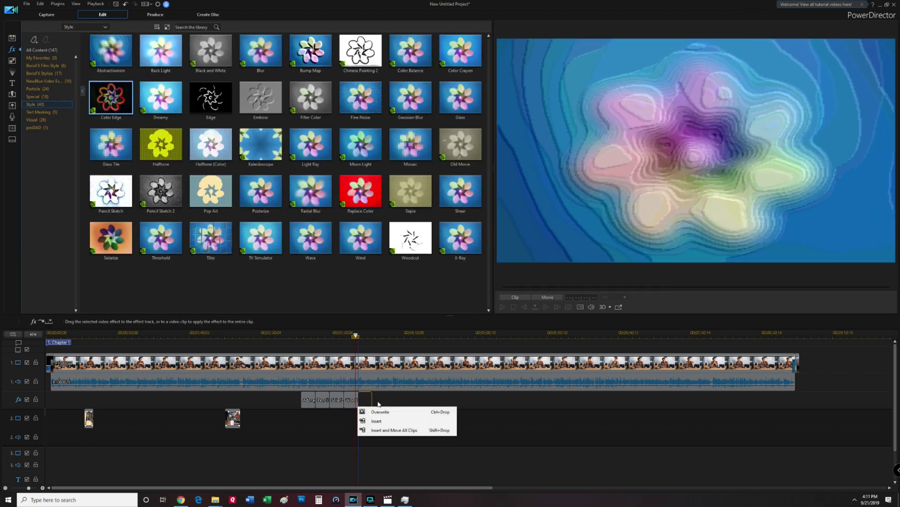
click(380, 411)
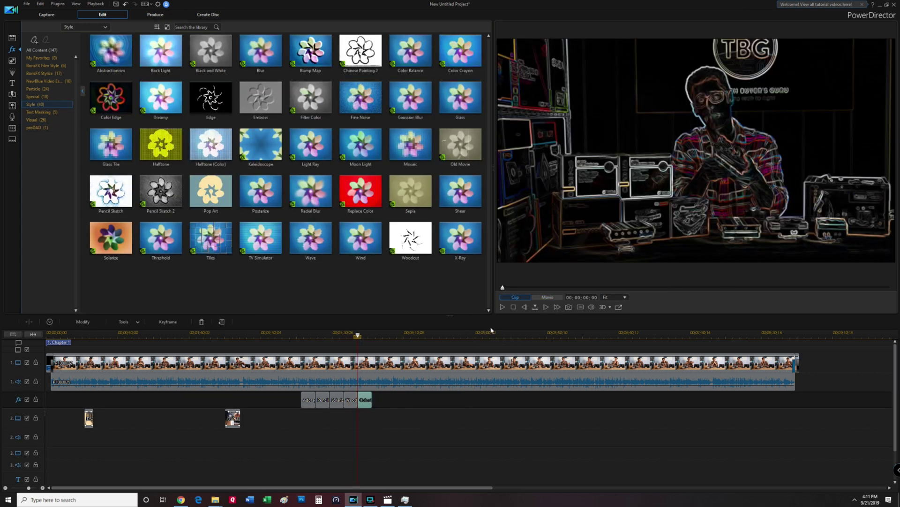
click(504, 306)
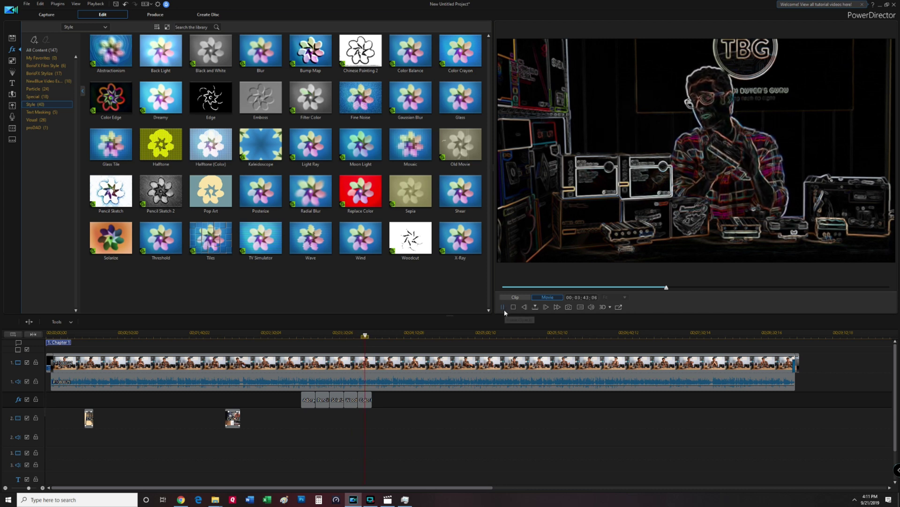
click(503, 307)
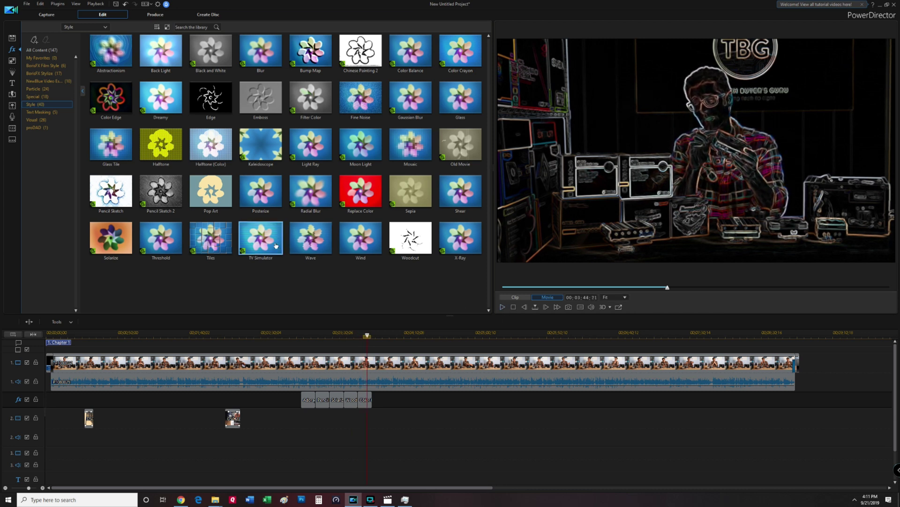
Step: Add TV Simulator and then X-Ray to the fx track, previewing each
drag(276, 245, 374, 400)
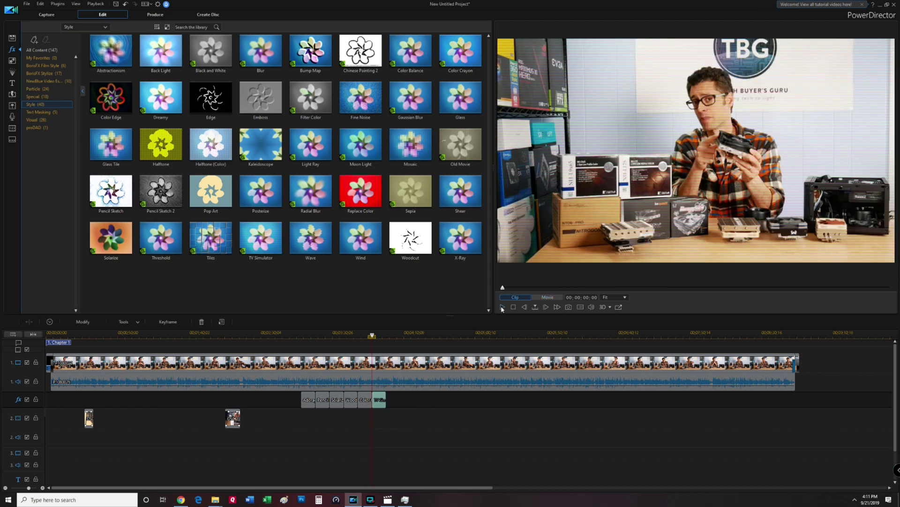
click(502, 307)
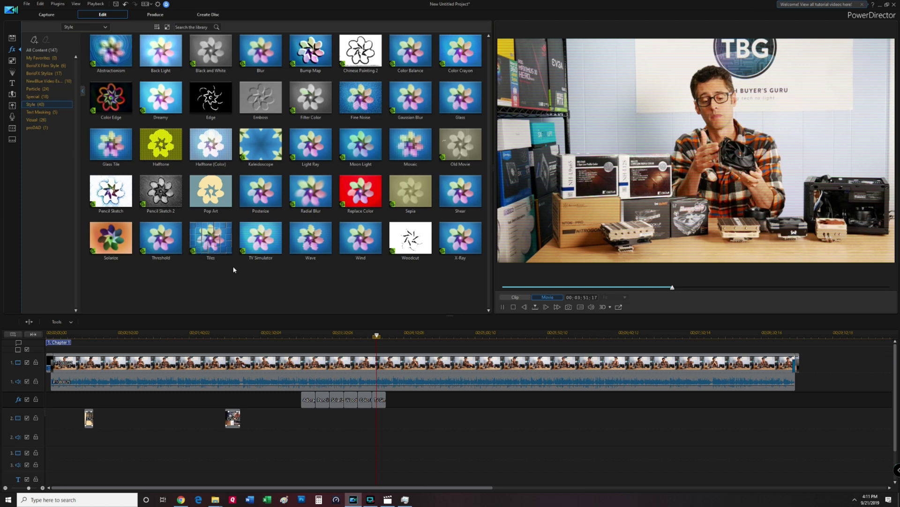
drag(459, 240, 387, 401)
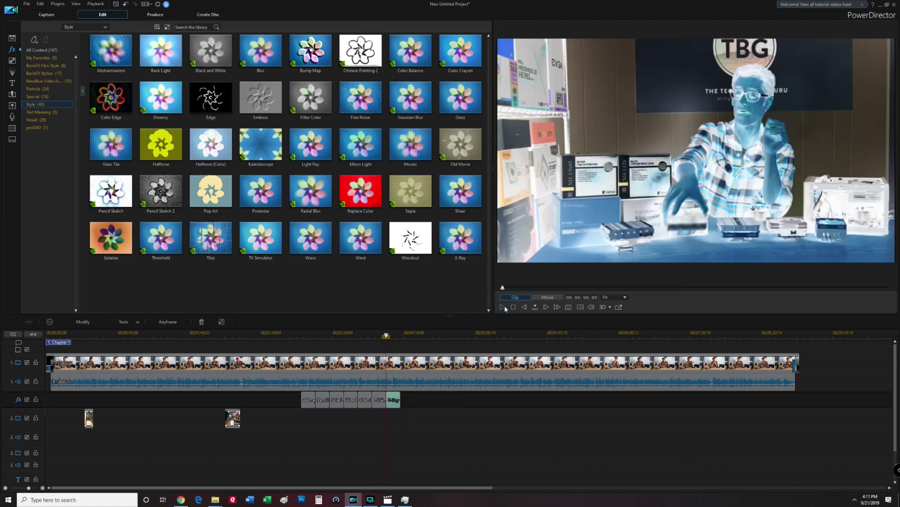
click(505, 308)
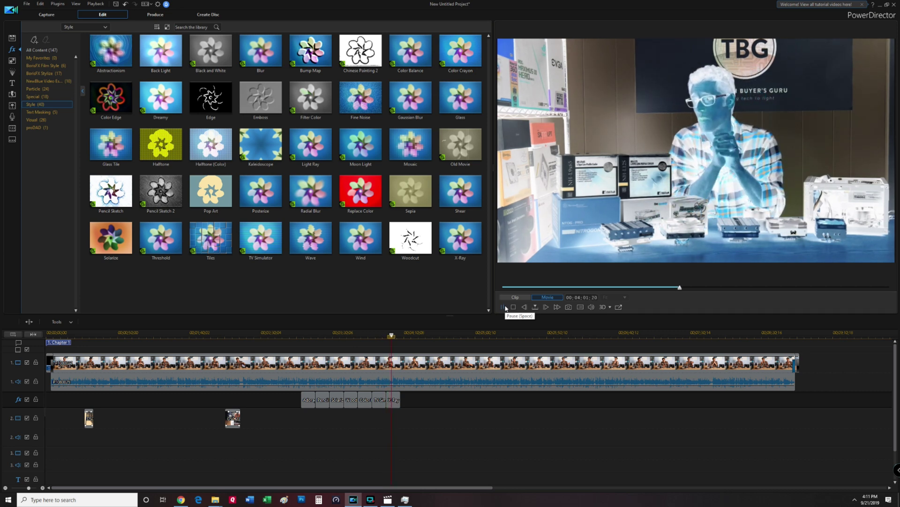
Step: Add Replace Color, overwrite with Sepia and preview, then try adding Pencil Sketch 2
drag(361, 190, 403, 400)
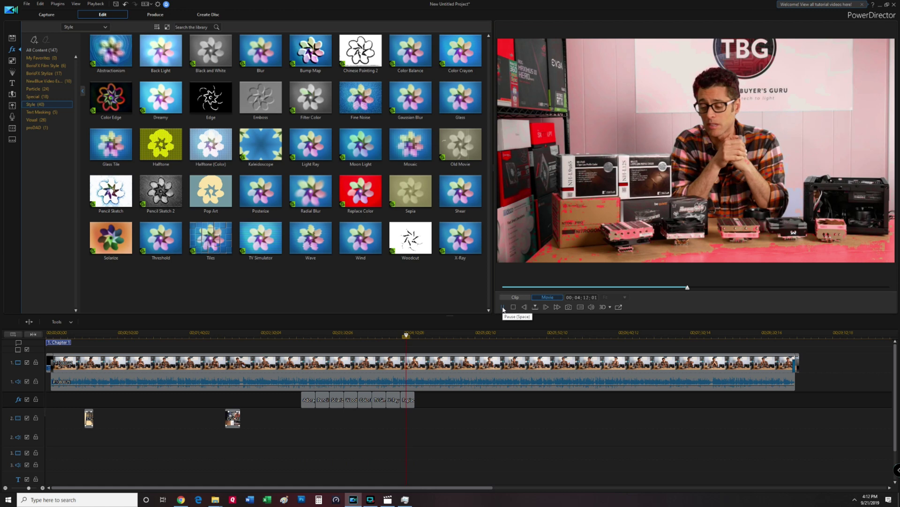
click(503, 306)
drag(410, 190, 414, 399)
click(478, 403)
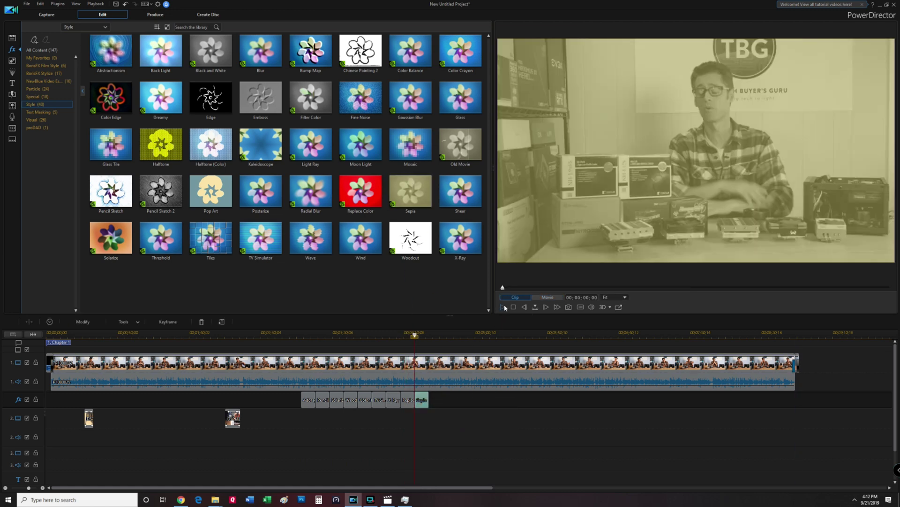
click(502, 306)
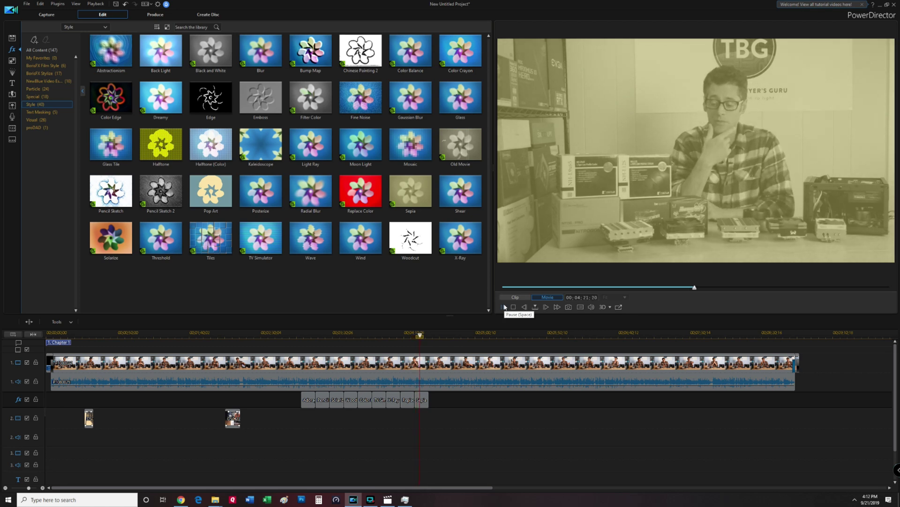
click(404, 499)
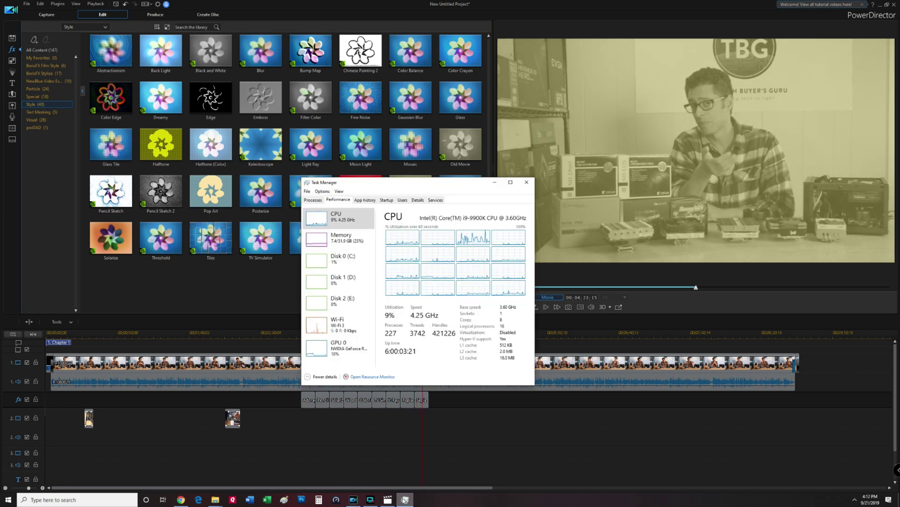
click(405, 500)
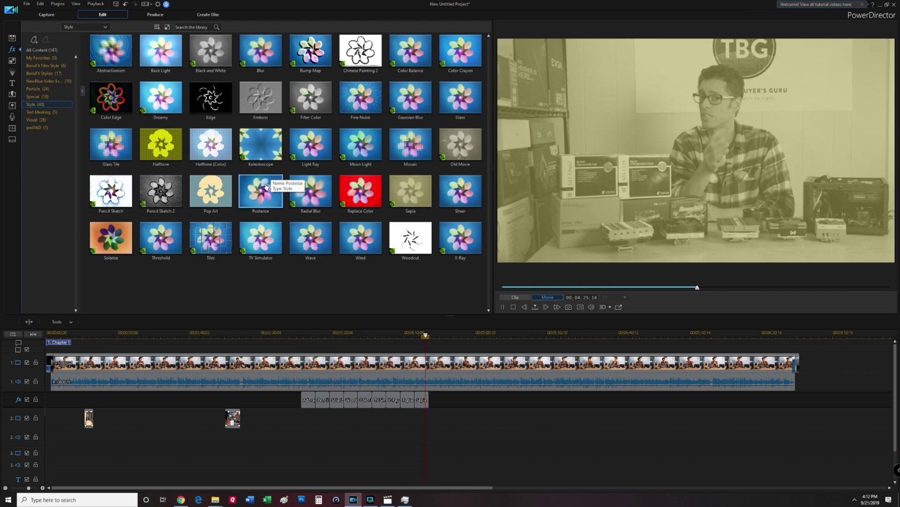
mouse_move(159, 202)
mouse_down()
mouse_move(425, 417)
mouse_move(432, 405)
mouse_up()
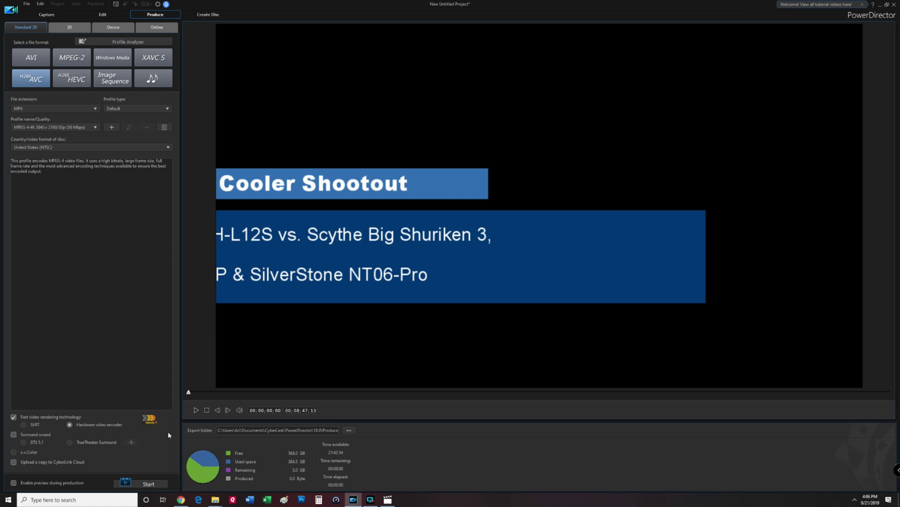
click(146, 484)
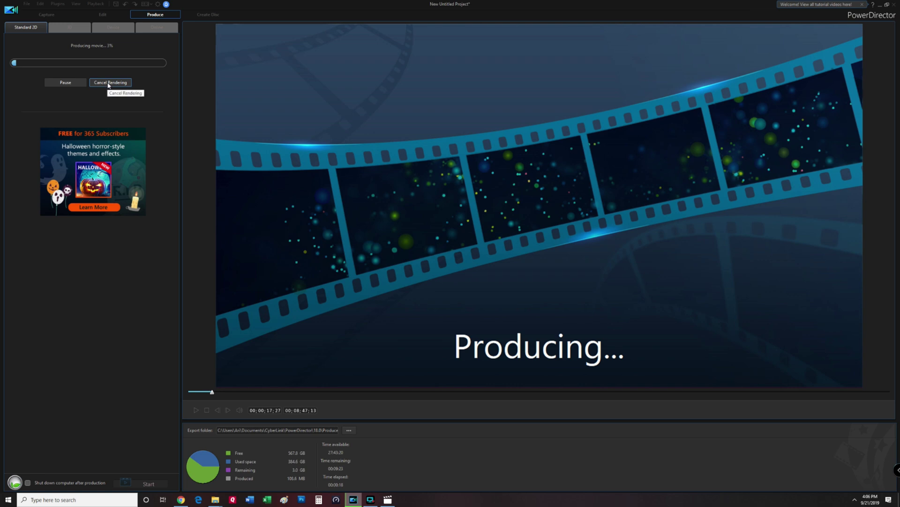
key(ctrl+shift+Escape)
drag(704, 210, 342, 183)
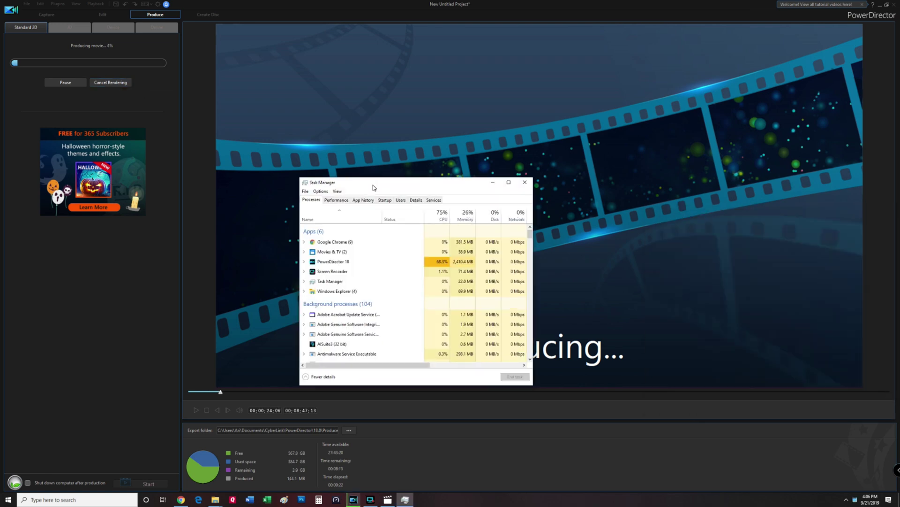
click(338, 200)
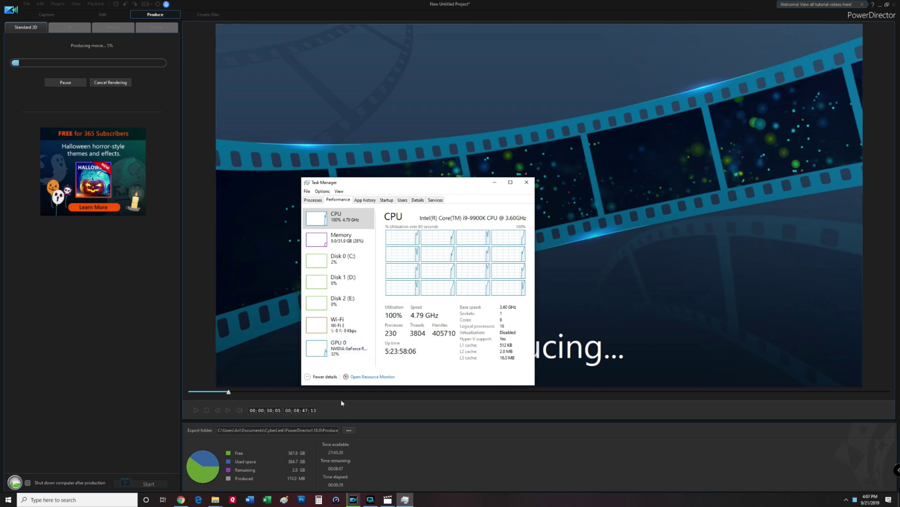
click(110, 82)
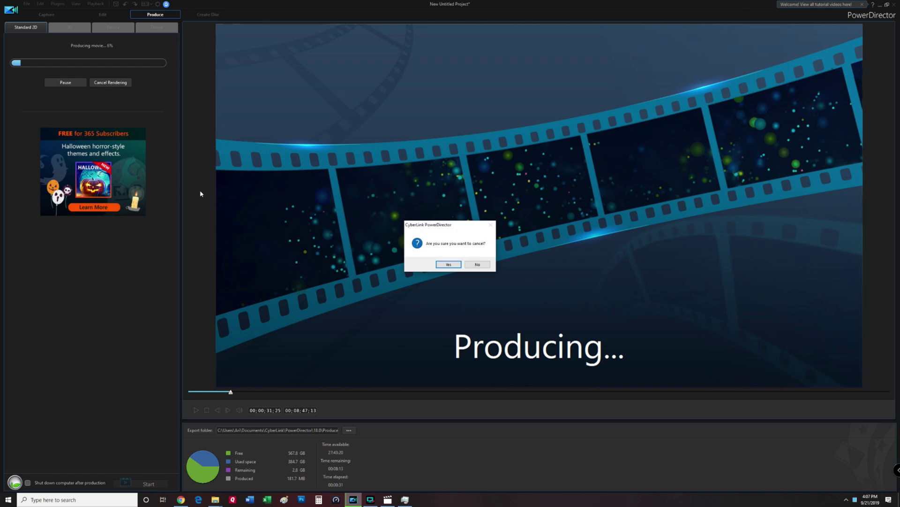
click(448, 264)
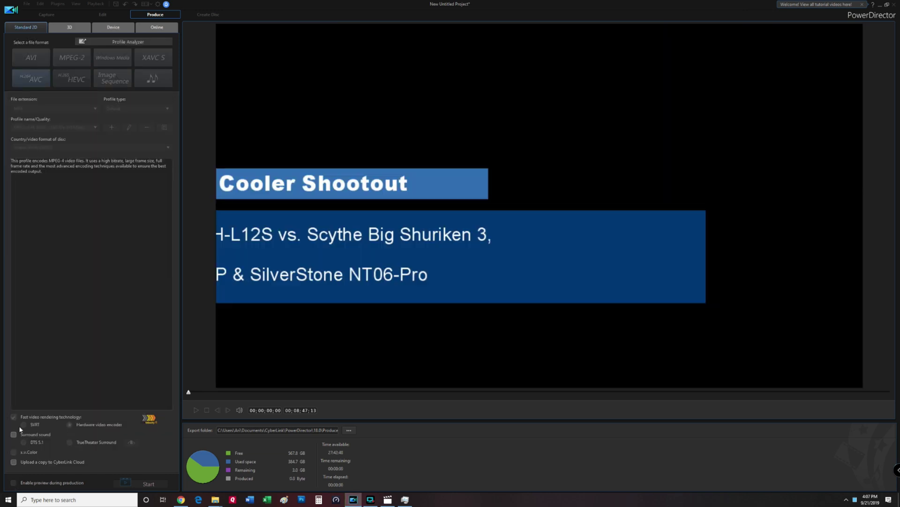
click(147, 484)
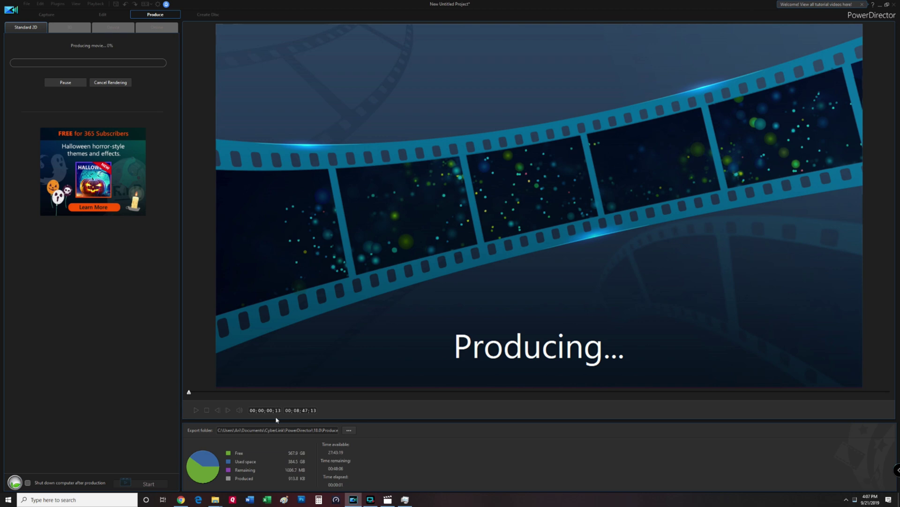
click(405, 499)
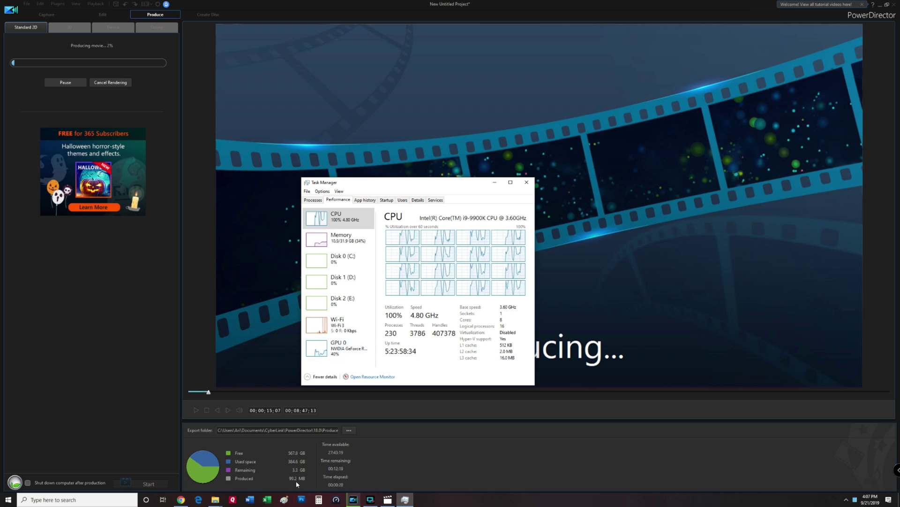
click(115, 84)
click(443, 263)
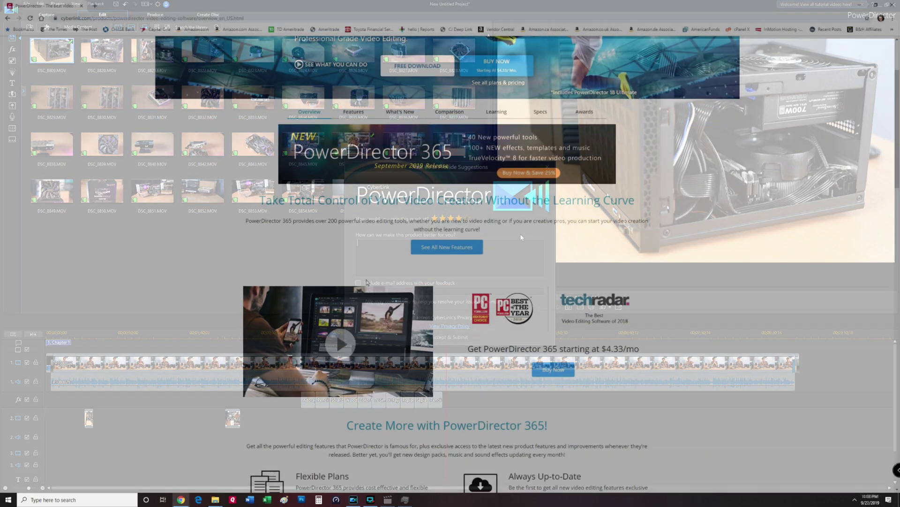
Step: Scroll the PowerDirector 365 page and view the See All Plans & Pricing comparison
scroll(369, 282, down, 6)
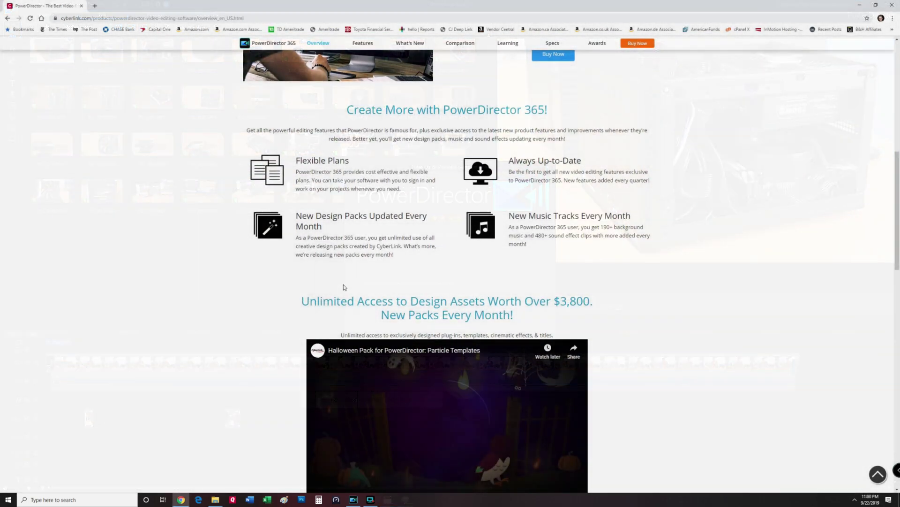
scroll(342, 287, down, 4)
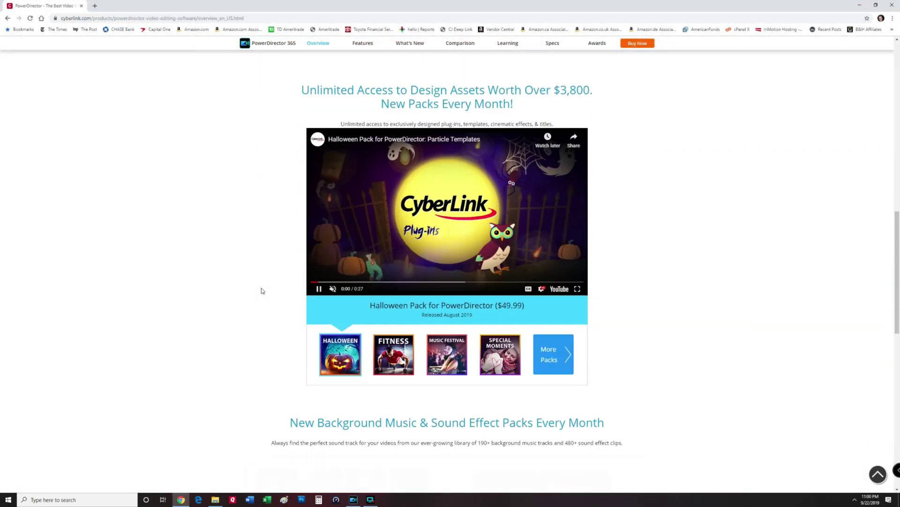
scroll(268, 324, down, 6)
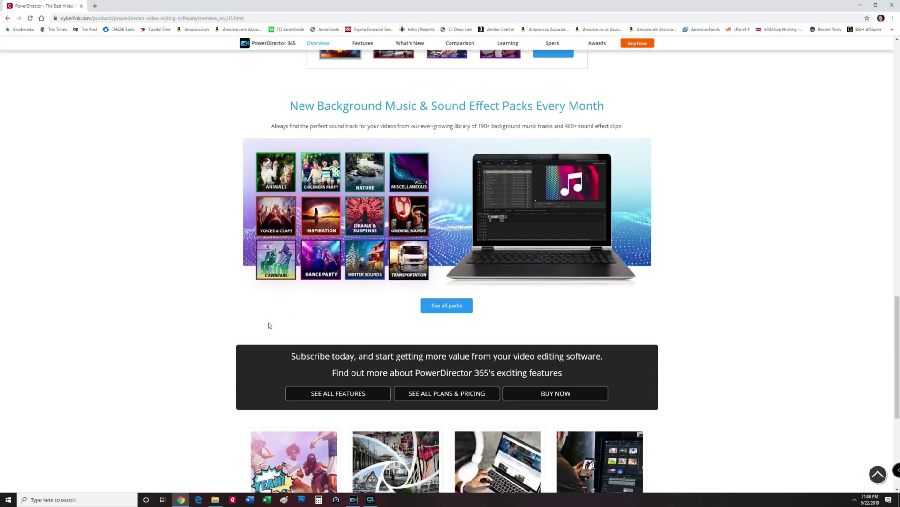
scroll(267, 324, up, 9)
scroll(463, 349, down, 6)
scroll(464, 349, down, 5)
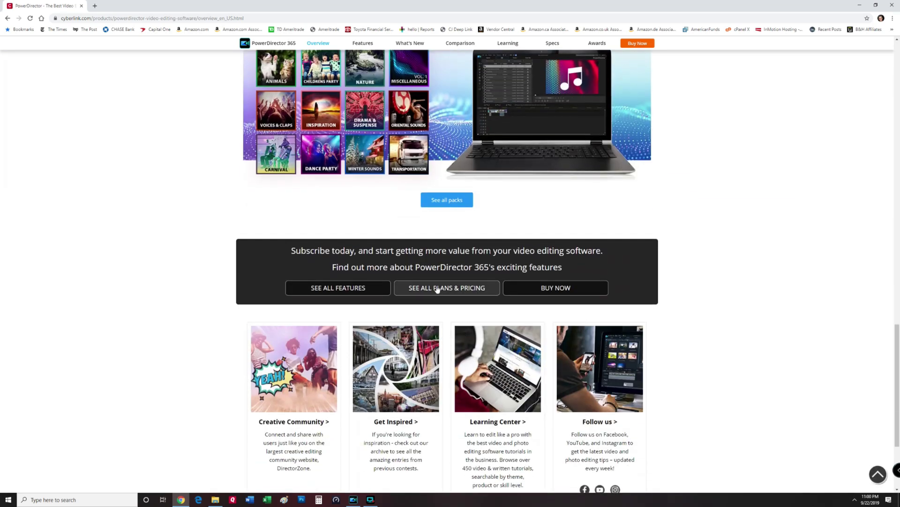
click(435, 289)
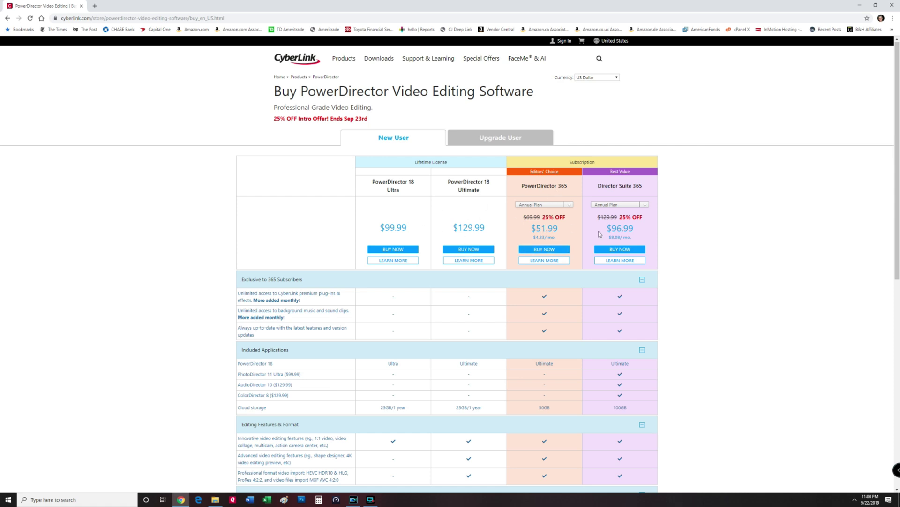
scroll(600, 233, down, 2)
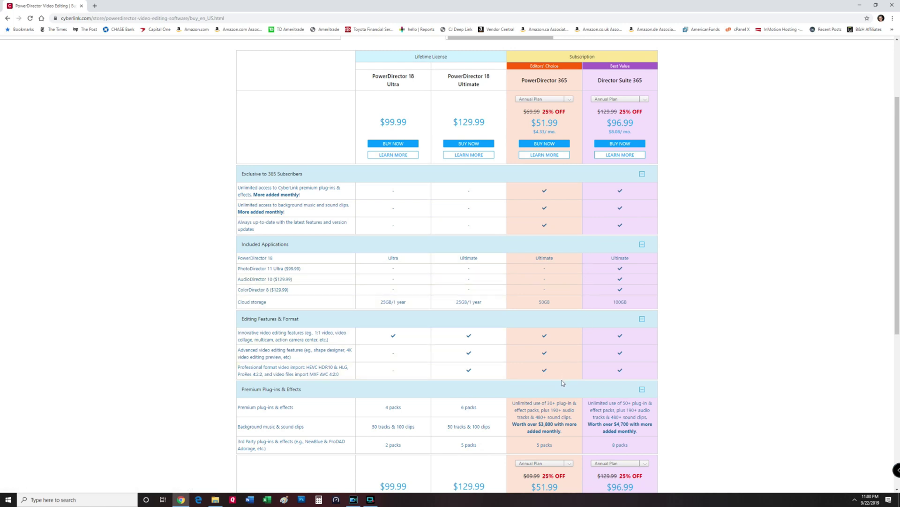
scroll(562, 384, down, 1)
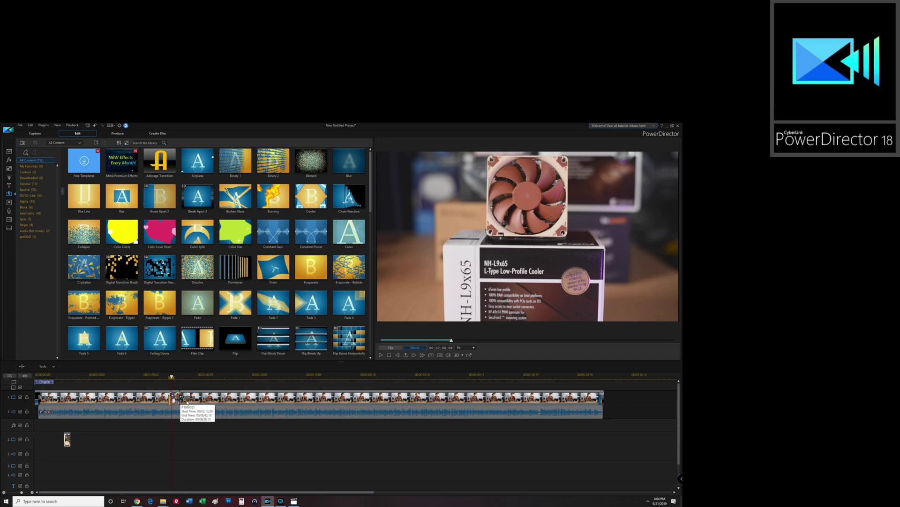
Step: Paste a B-roll clip onto track 2 at the playhead, preview it, then go to Produce
key(ctrl+v)
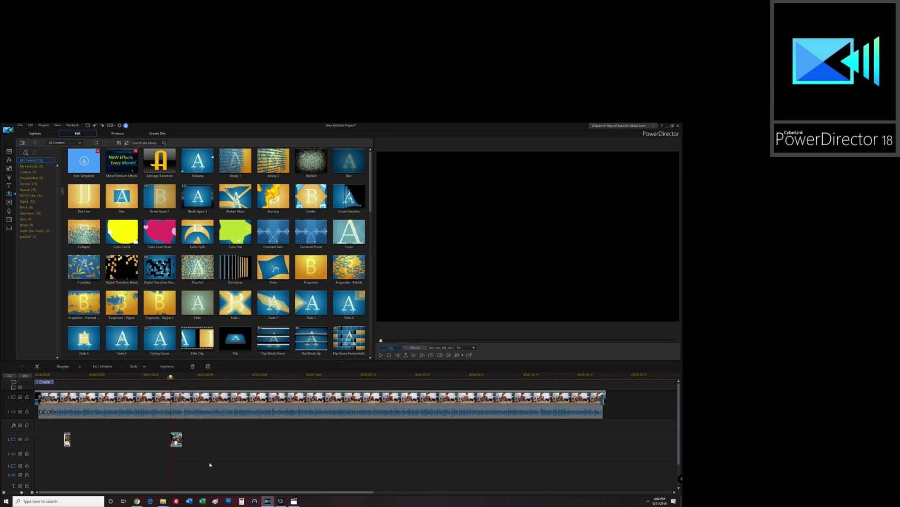
click(381, 355)
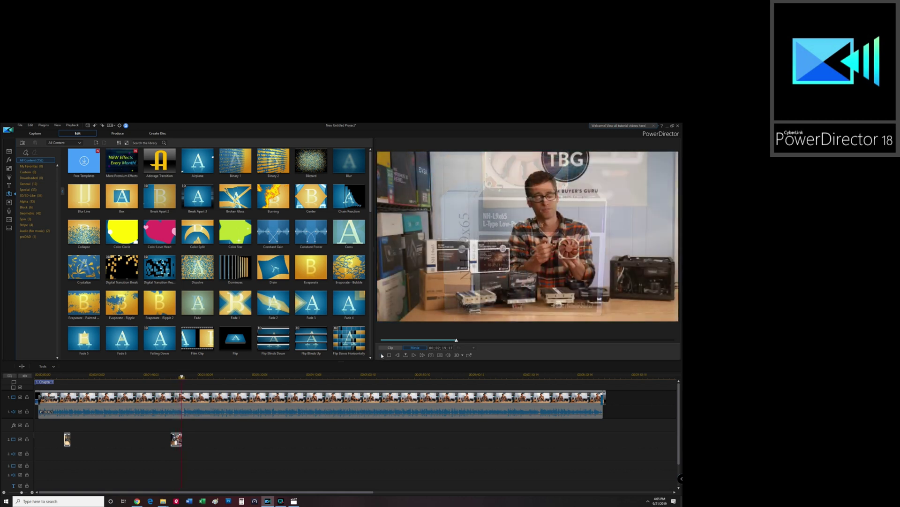
click(381, 355)
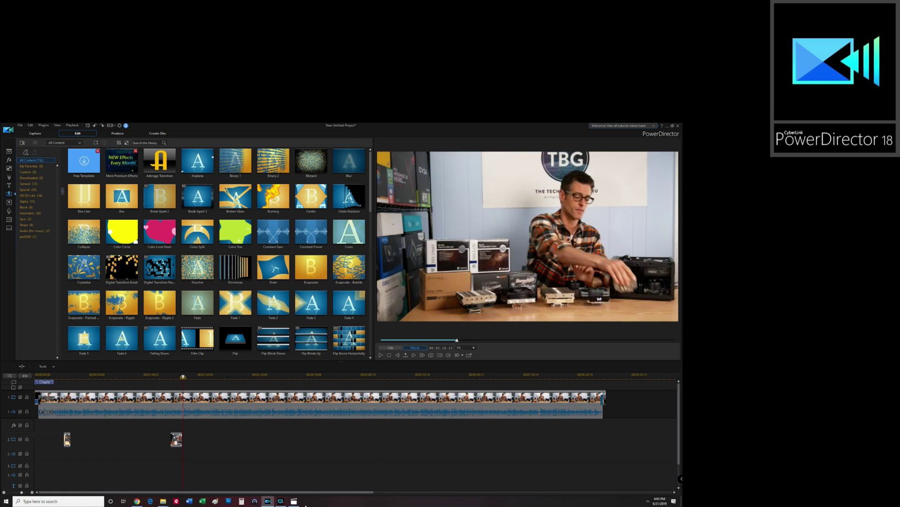
click(118, 134)
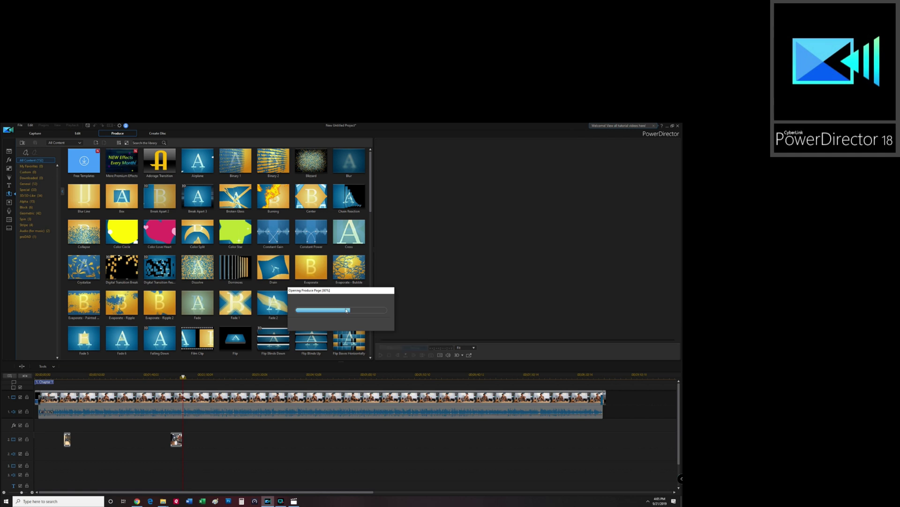